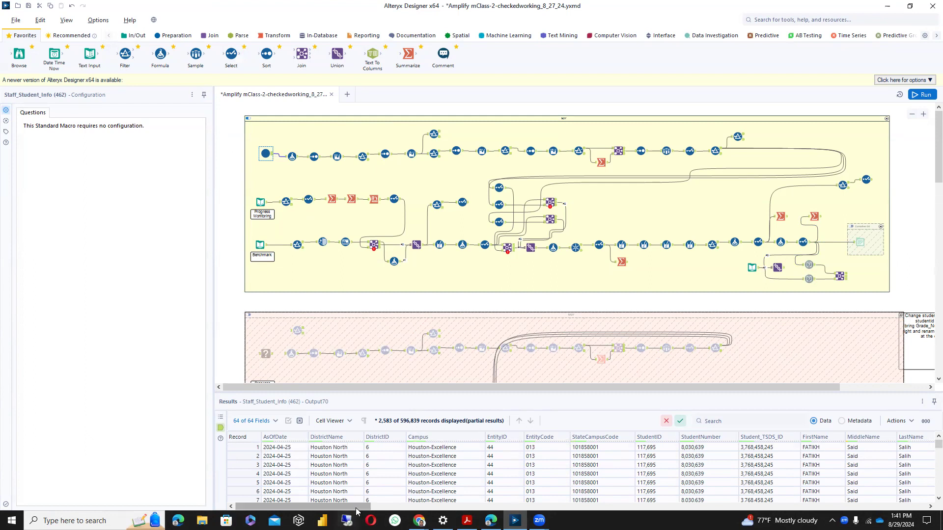
# Review the Staff_Student_Info output fields, open its macro to inspect both input data sources, and return to the Amplify mClass workflow
pyautogui.moveTo(360, 508); pyautogui.dragTo(809, 508)
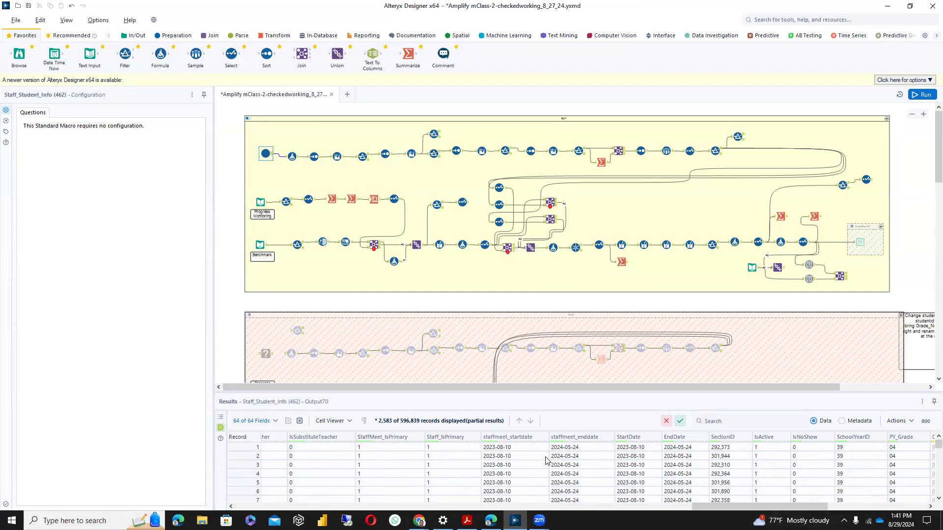
pyautogui.rightClick(265, 157)
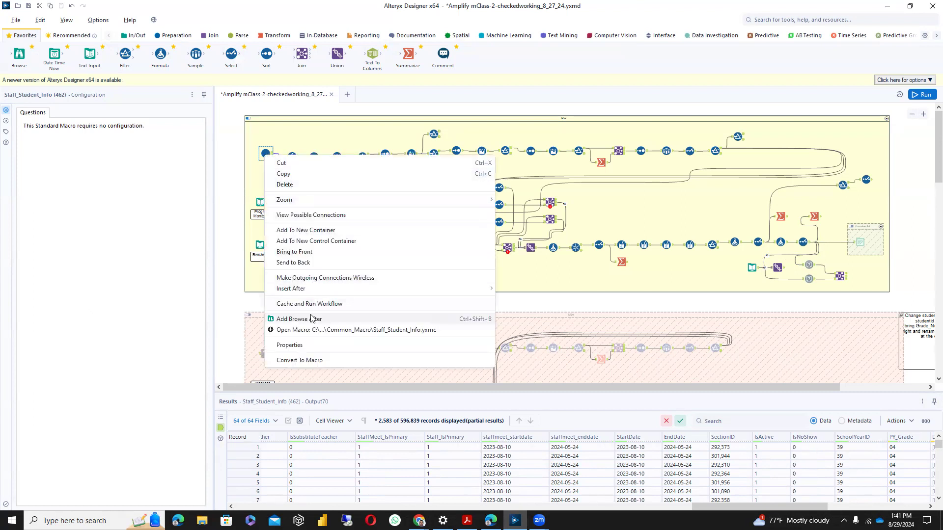
pyautogui.click(313, 329)
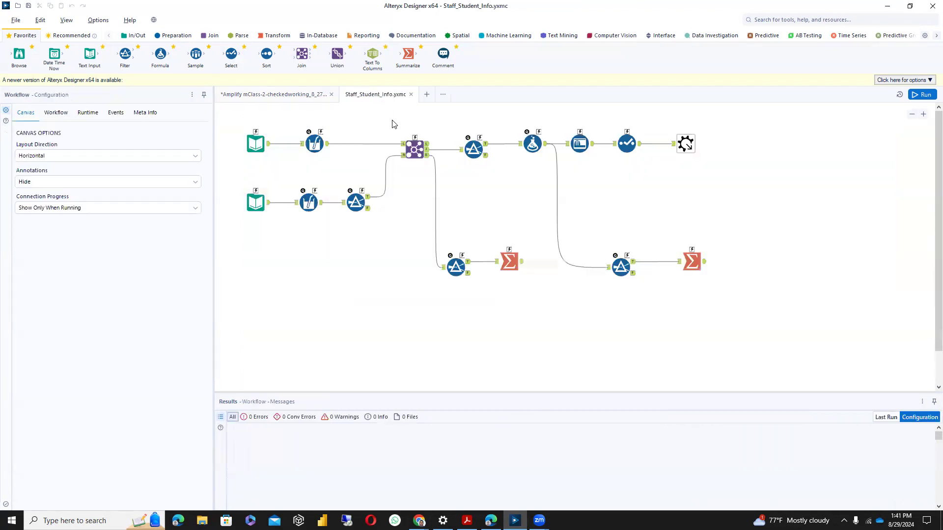
pyautogui.click(256, 146)
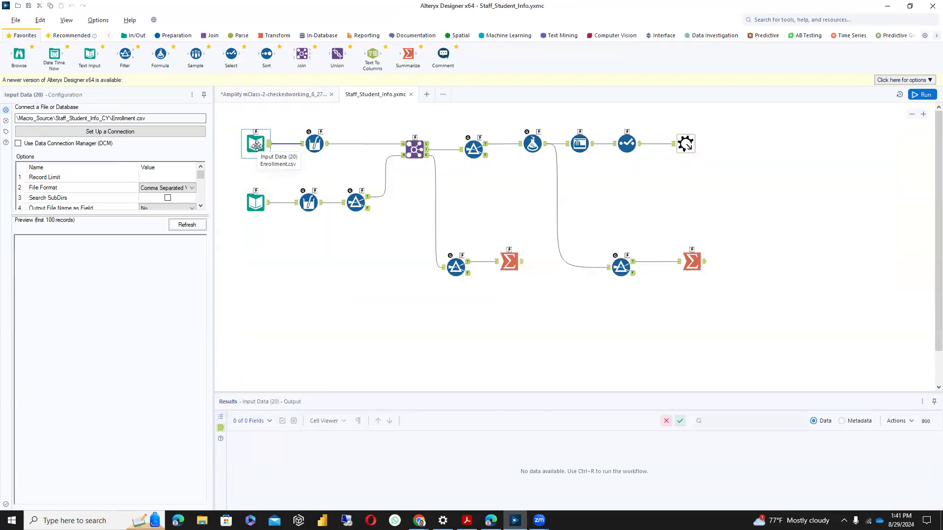
pyautogui.click(254, 204)
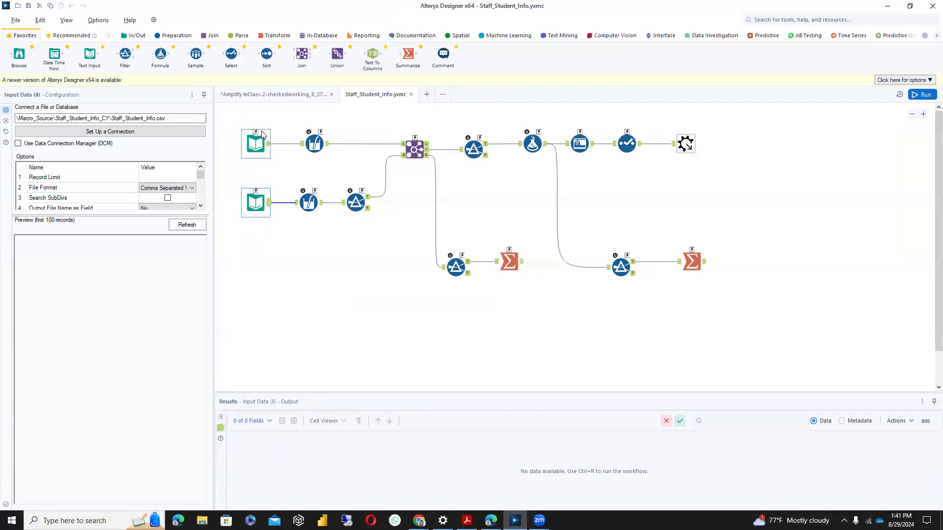
pyautogui.click(277, 95)
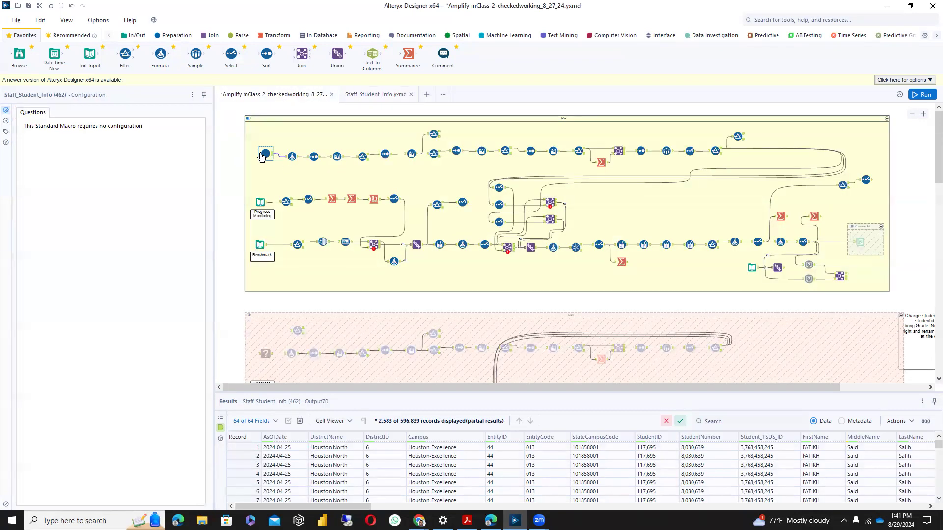
# Examine the first Formula and Sort tools and the full Multi-Row Formula expression that creates the Teacher Active field
pyautogui.click(291, 156)
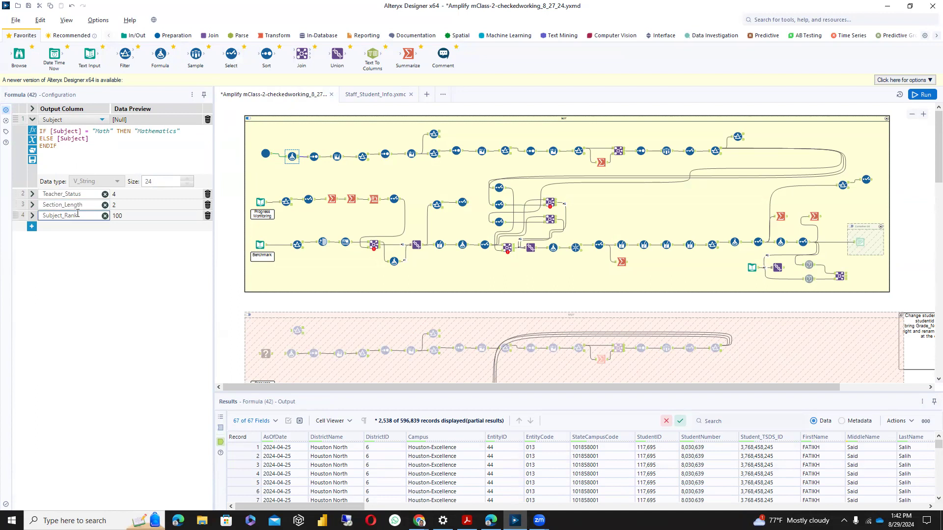
pyautogui.click(313, 156)
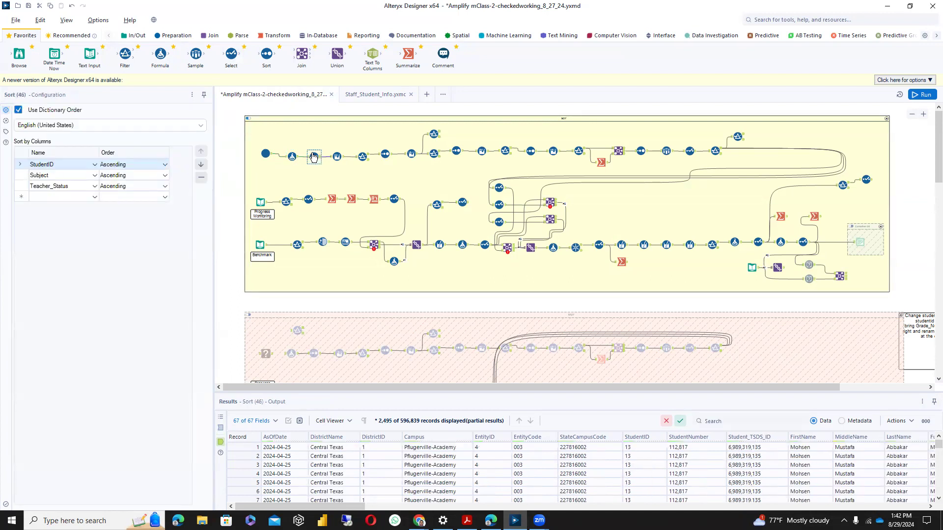
pyautogui.click(336, 157)
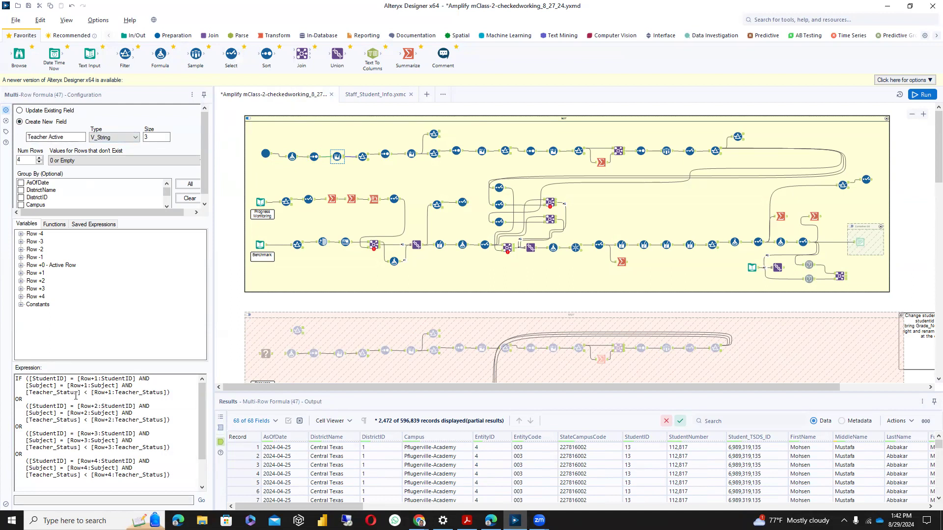
pyautogui.scroll(-2, 123, 403)
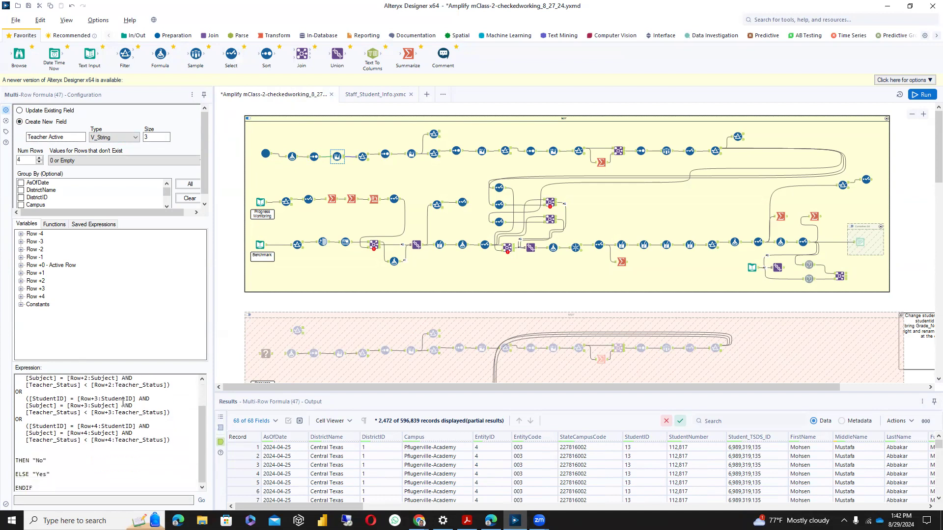
pyautogui.scroll(2, 123, 402)
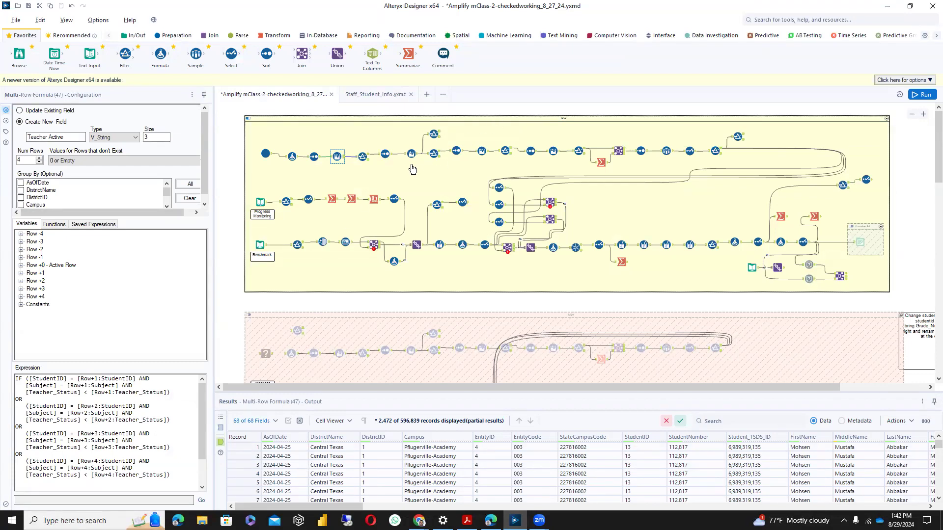
# Check the Teacher Active column in the Multi-Row Formula's output and in the true and false outputs of the following filter
pyautogui.moveTo(167, 191)
pyautogui.mouseDown()
pyautogui.moveTo(167, 201)
pyautogui.moveTo(169, 192)
pyautogui.mouseUp()
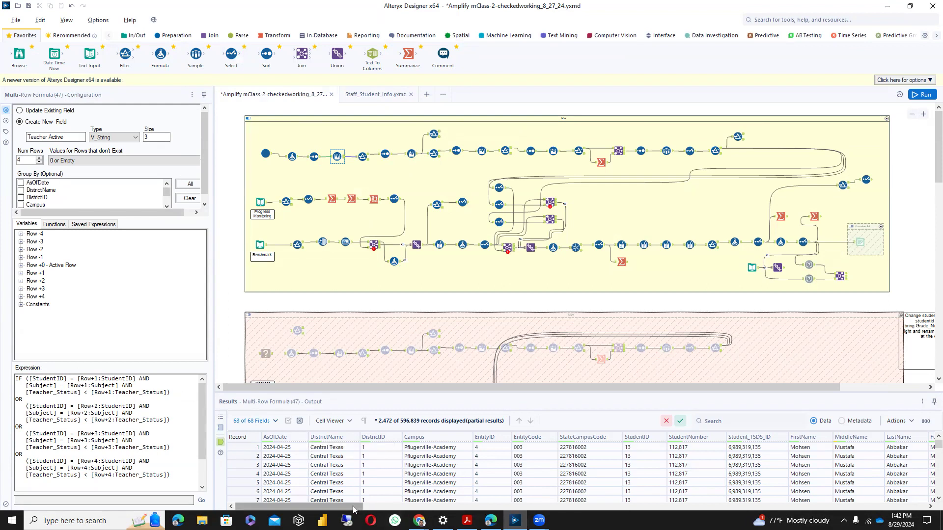
pyautogui.moveTo(345, 507); pyautogui.dragTo(906, 508)
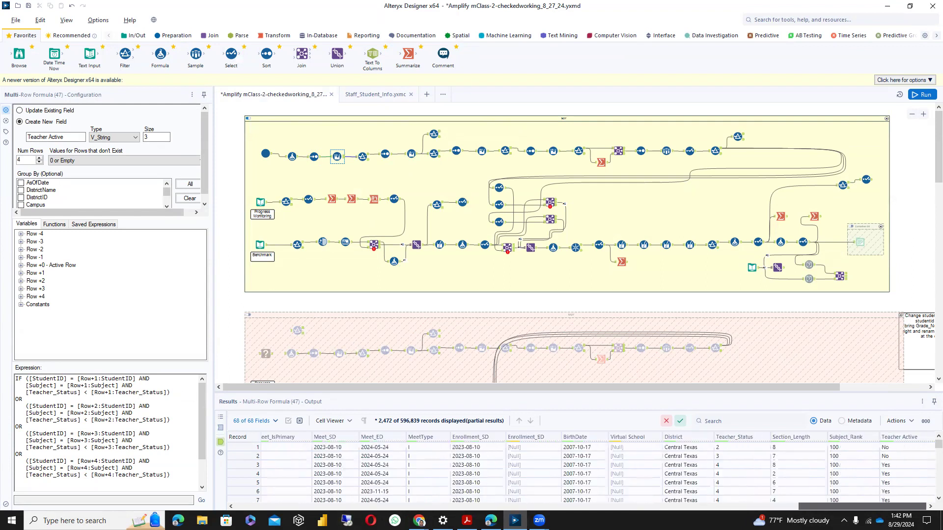
pyautogui.scroll(-9, 907, 475)
pyautogui.scroll(9, 908, 475)
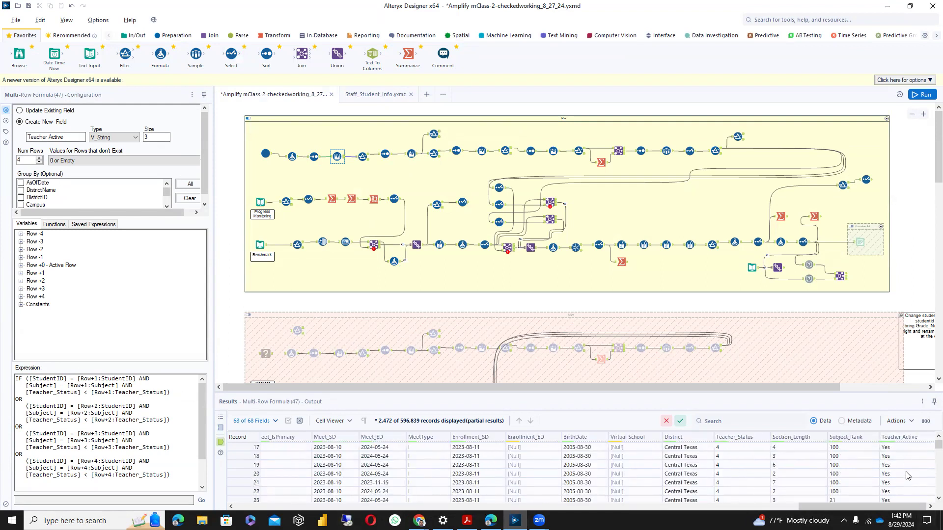
pyautogui.click(362, 157)
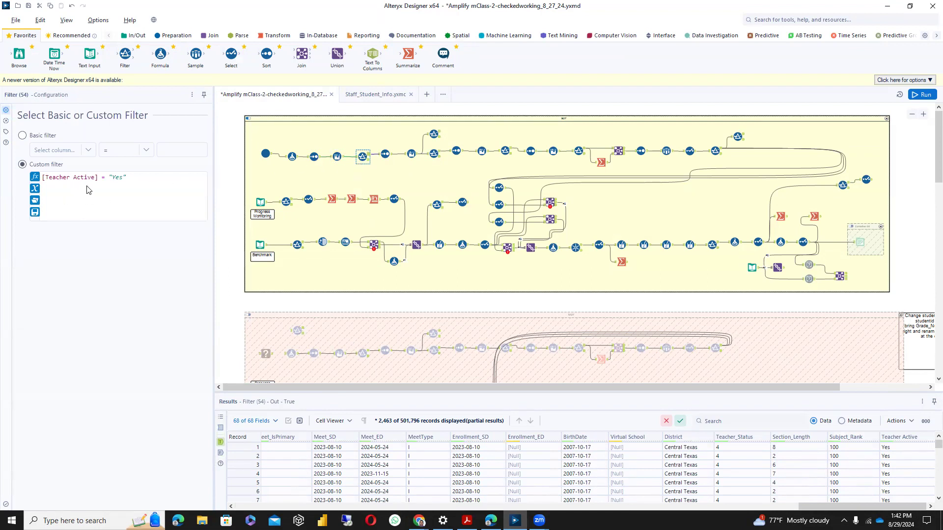
pyautogui.click(369, 160)
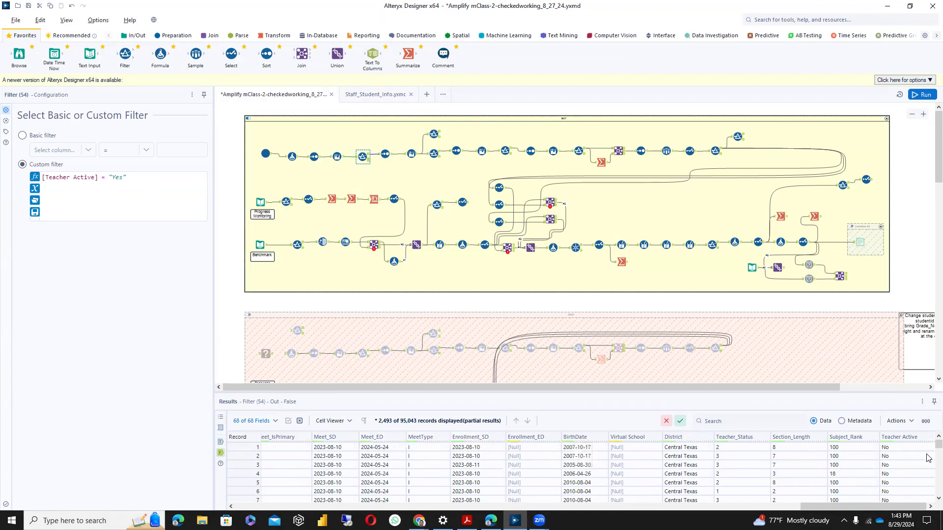
# Inspect the Subject_Rank sort, its Multi-Row Formula and the two filters after it, including the Teacher Active filter's true and false outputs
pyautogui.click(384, 156)
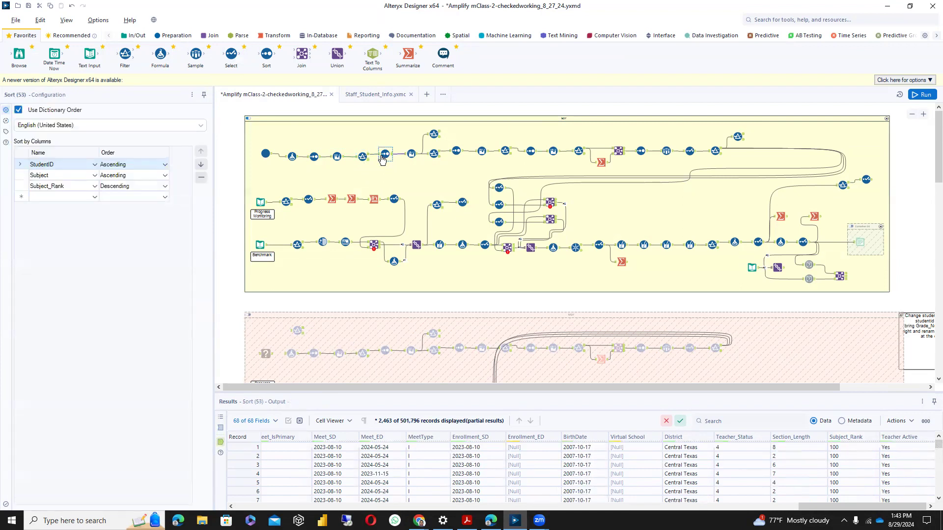
pyautogui.click(410, 157)
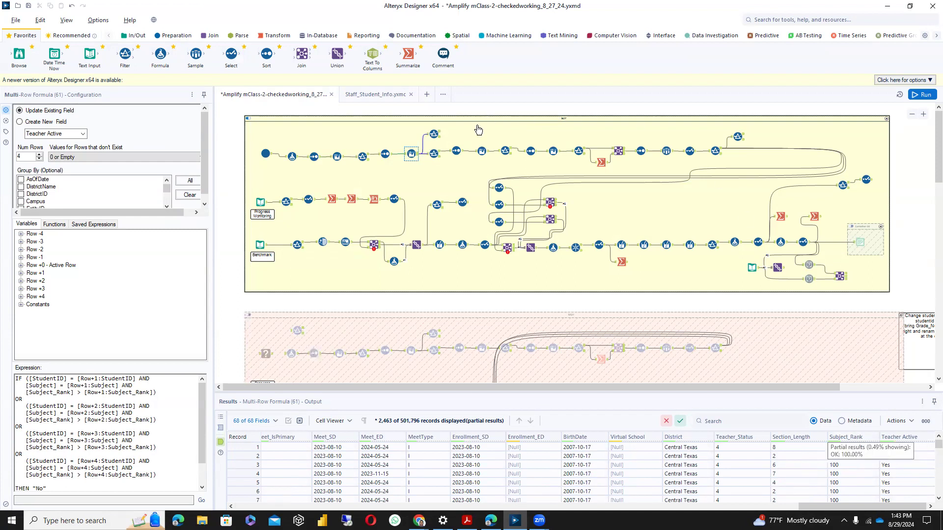
pyautogui.click(434, 134)
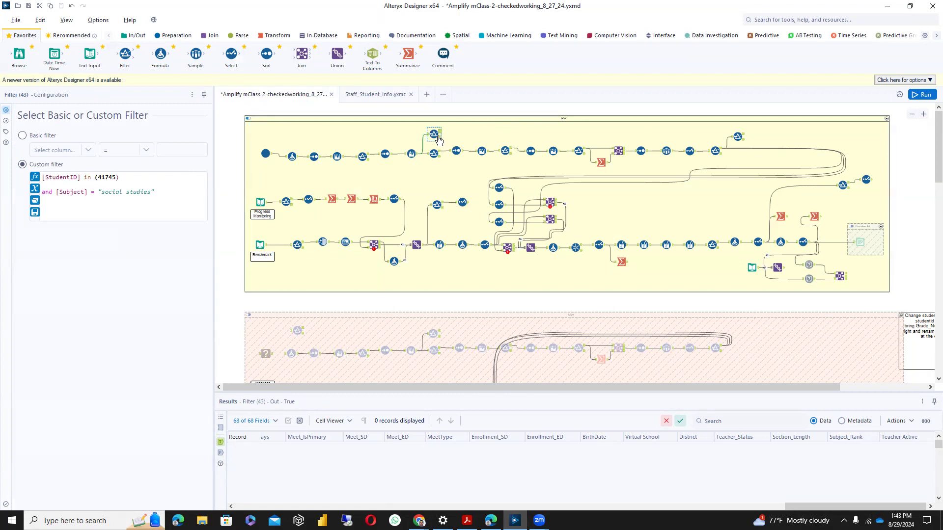
pyautogui.click(433, 155)
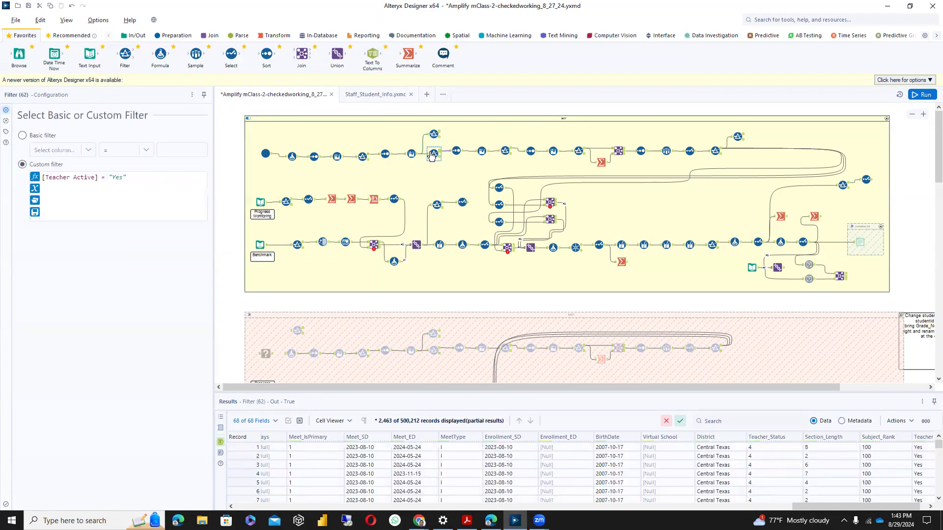
pyautogui.click(440, 158)
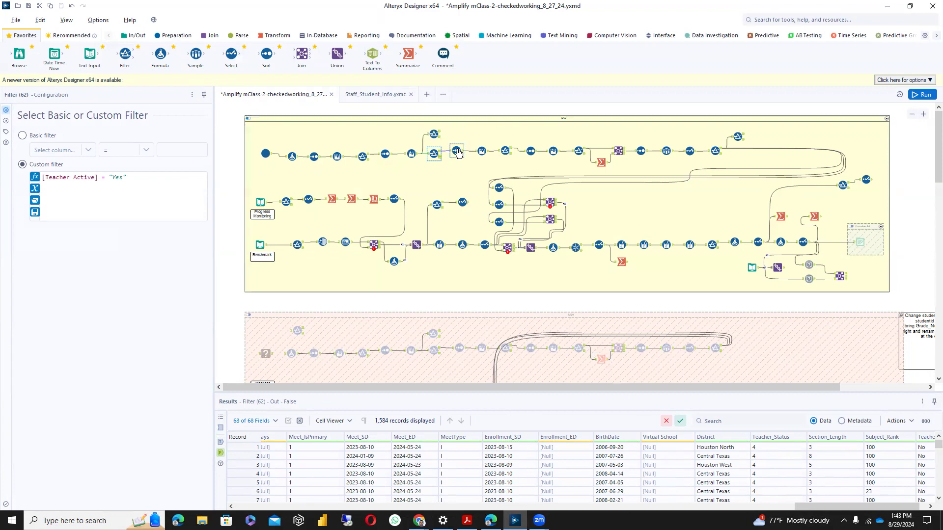
# Inspect the Section_Length sort, the Multi-Row Formula that compares section lengths, and the Teacher Active filter after it
pyautogui.click(457, 151)
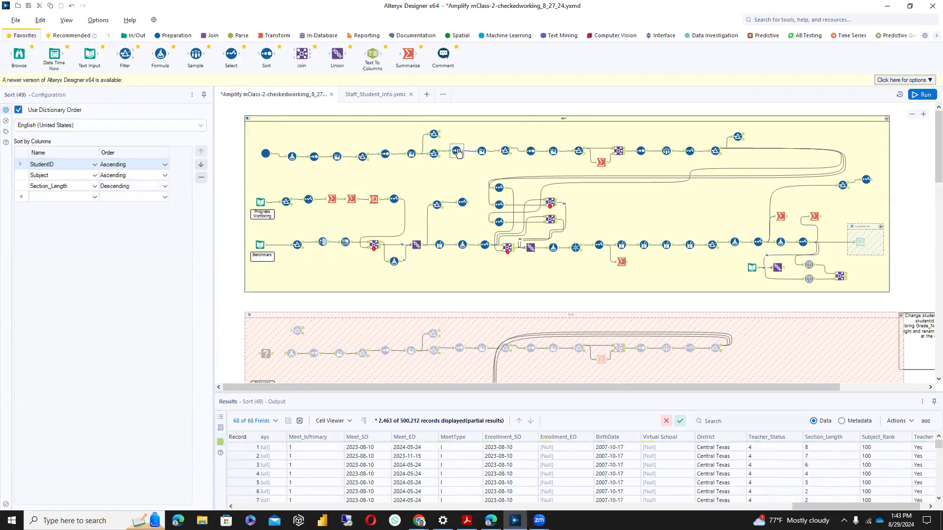
pyautogui.click(483, 152)
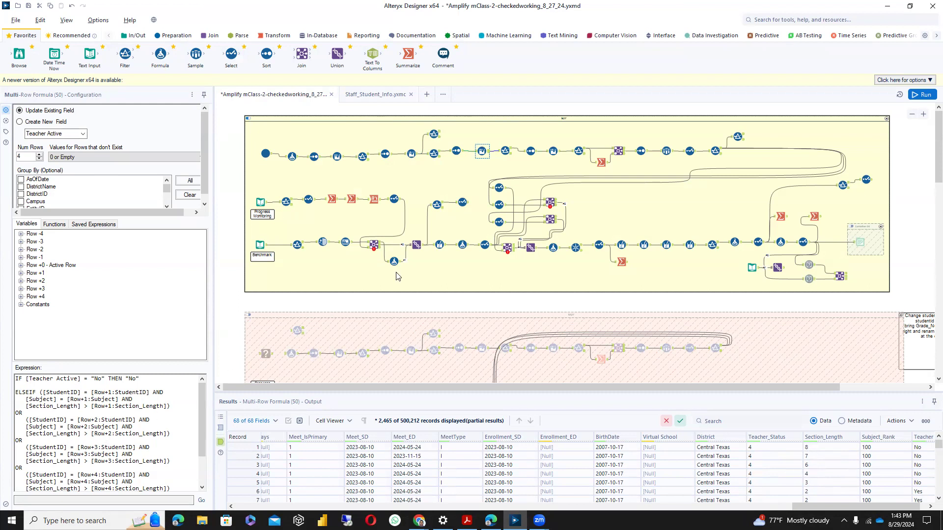
pyautogui.click(507, 153)
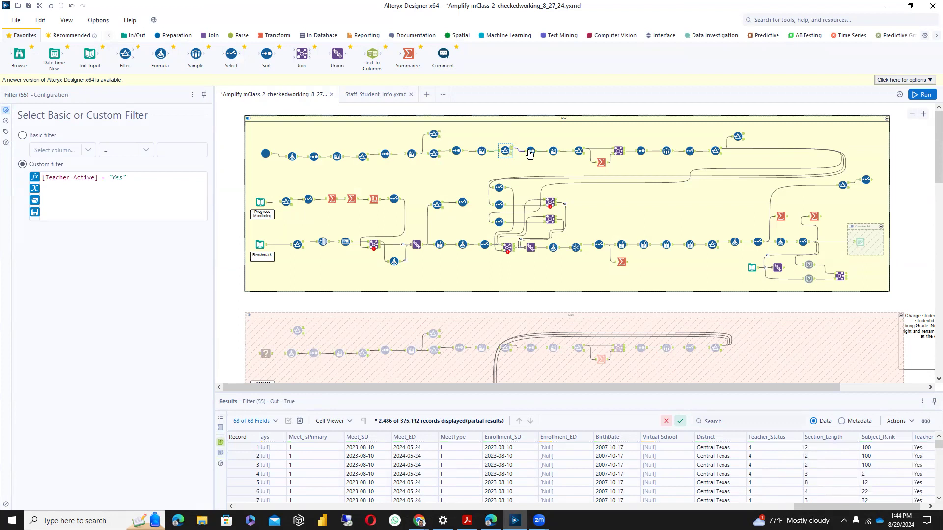
# Inspect the Teacher and SectionID sort, its Multi-Row Formula, and both outputs of the filter that also excludes null subjects
pyautogui.click(530, 153)
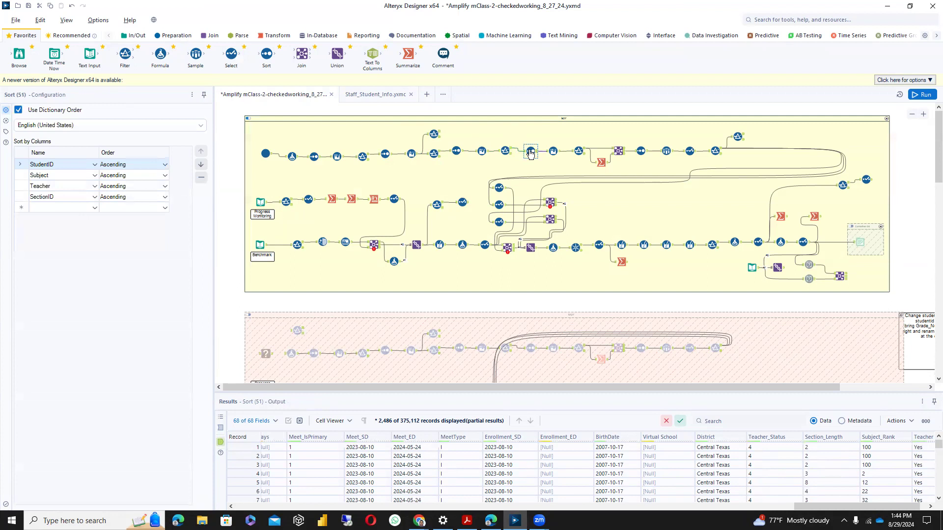
pyautogui.click(557, 155)
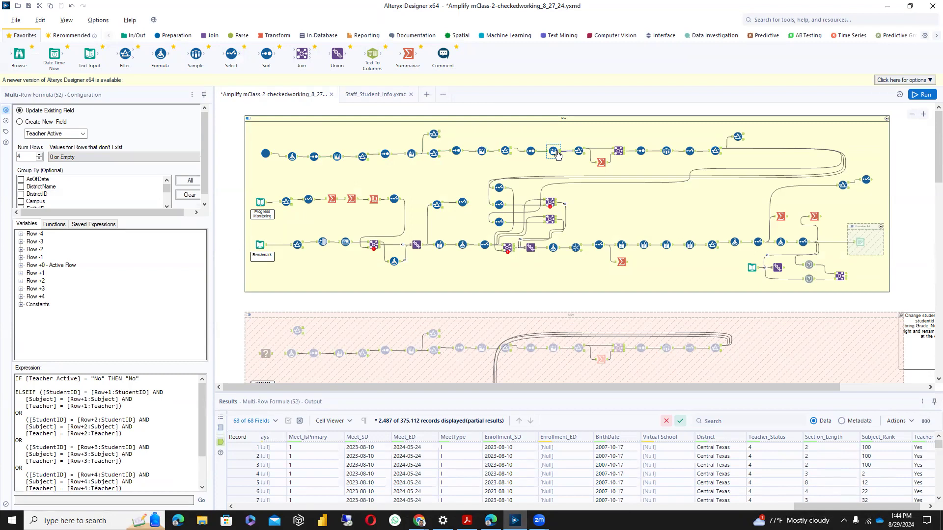
pyautogui.click(579, 151)
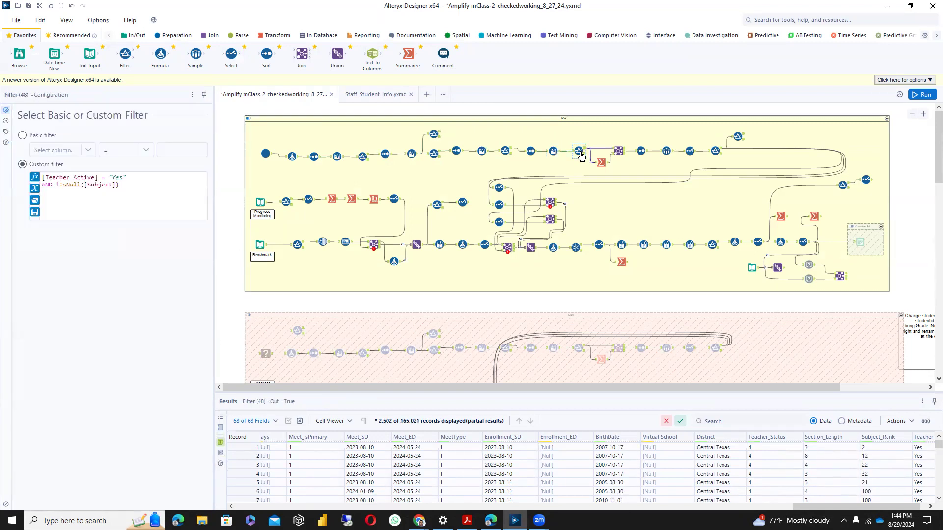
pyautogui.click(584, 156)
pyautogui.click(583, 152)
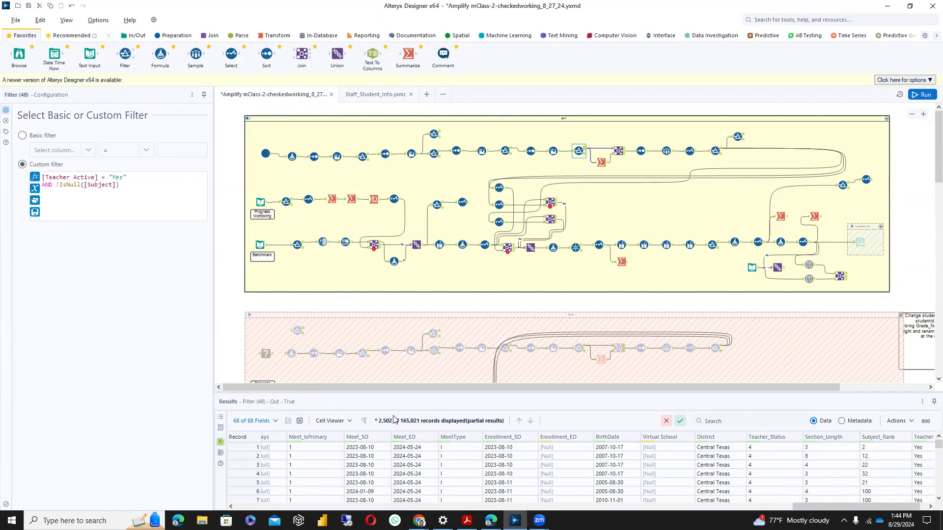
pyautogui.click(583, 157)
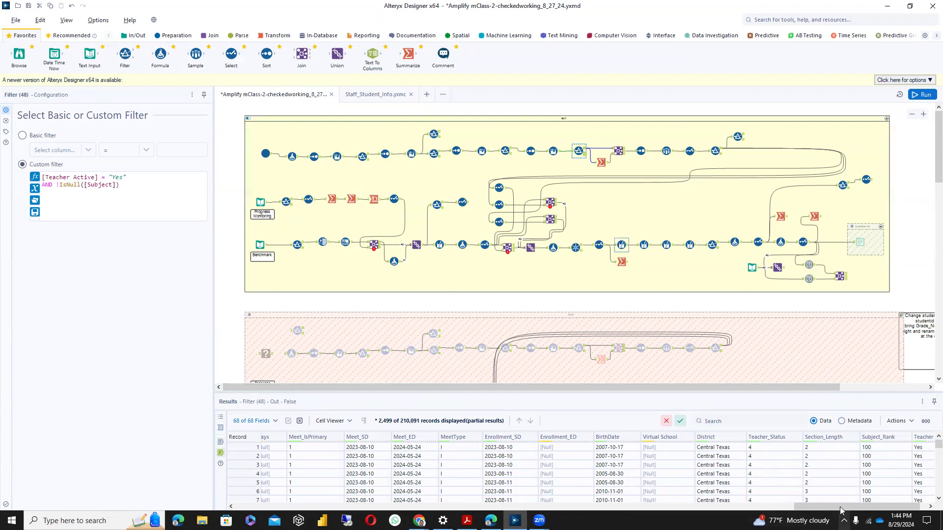
pyautogui.moveTo(845, 507); pyautogui.dragTo(883, 508)
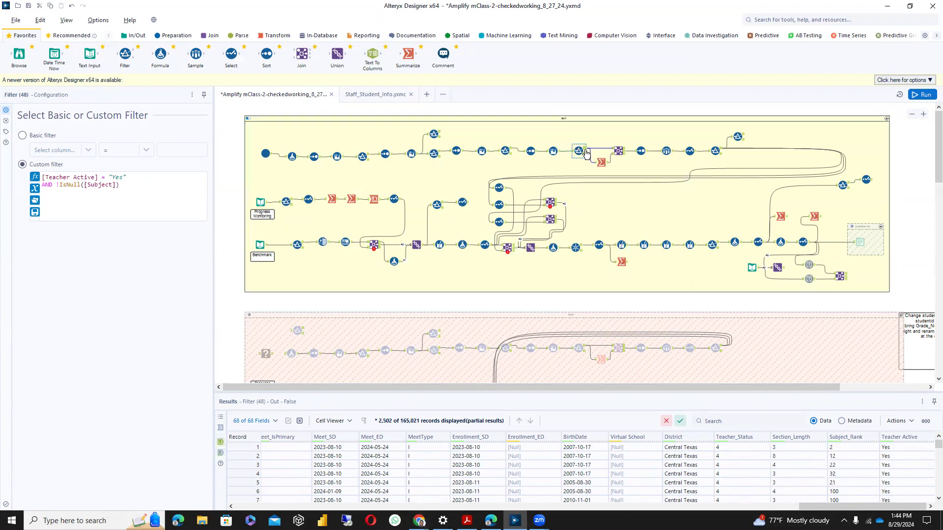
# Review the Summarize tool that counts students per section, the Join that merges the counts back, and the Sort after it
pyautogui.click(601, 160)
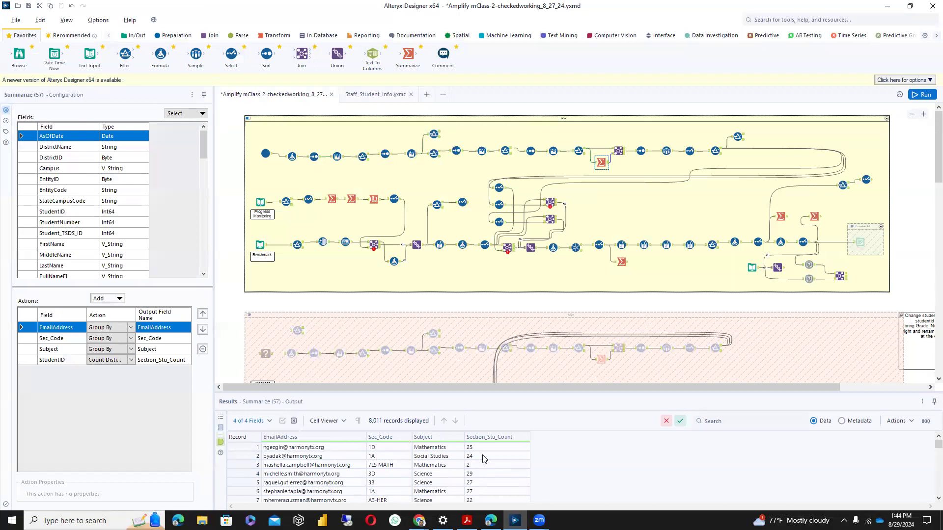
pyautogui.click(618, 151)
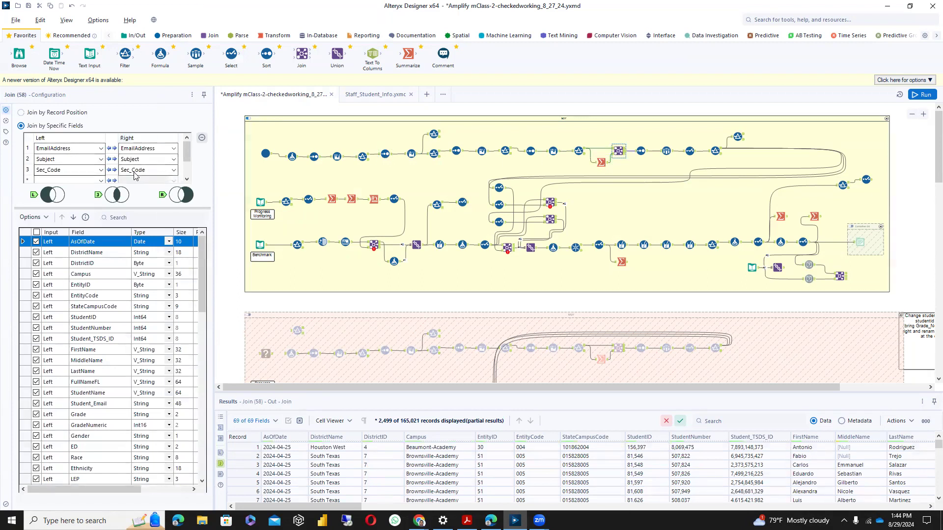
pyautogui.click(644, 155)
# Examine the Sample tool's first-N-rows setting and its StudentID and Subject grouping columns
pyautogui.click(666, 151)
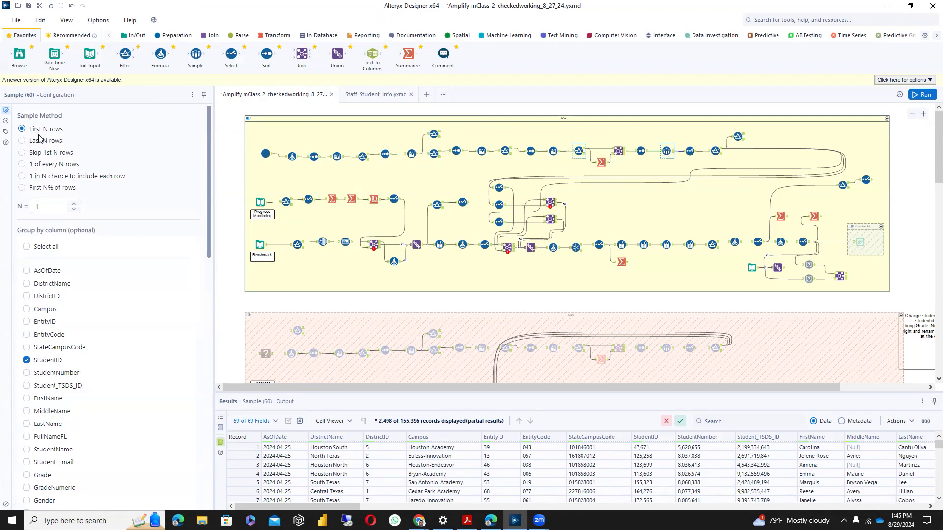
pyautogui.click(26, 361)
pyautogui.click(27, 360)
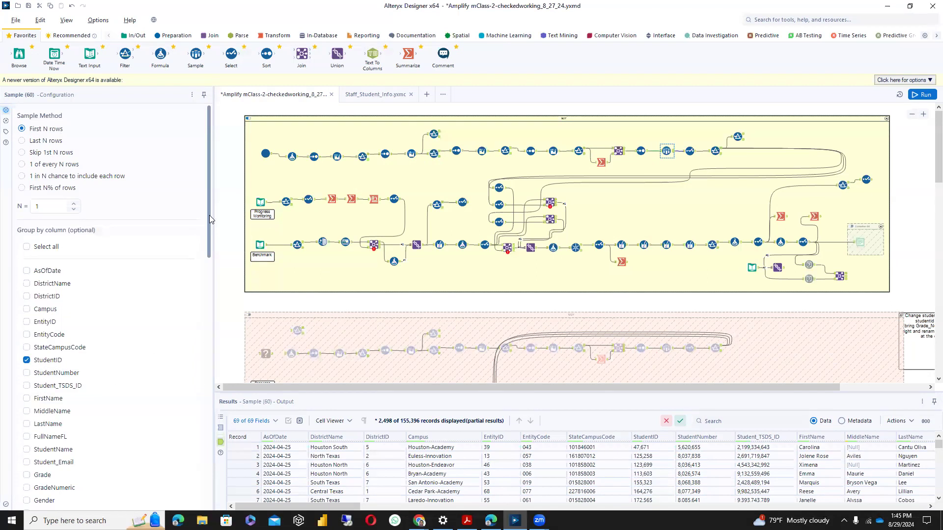
pyautogui.scroll(-15, 201, 241)
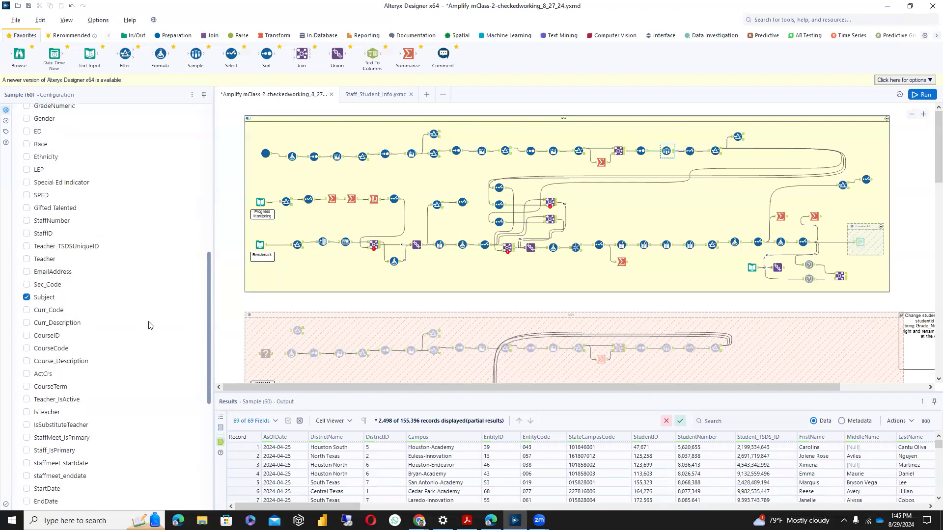
# Review the Sample method settings, the Select tool after it, both outputs of the Subject = "ELA" filter, and the single-student check filter
pyautogui.moveTo(209, 312); pyautogui.dragTo(210, 153)
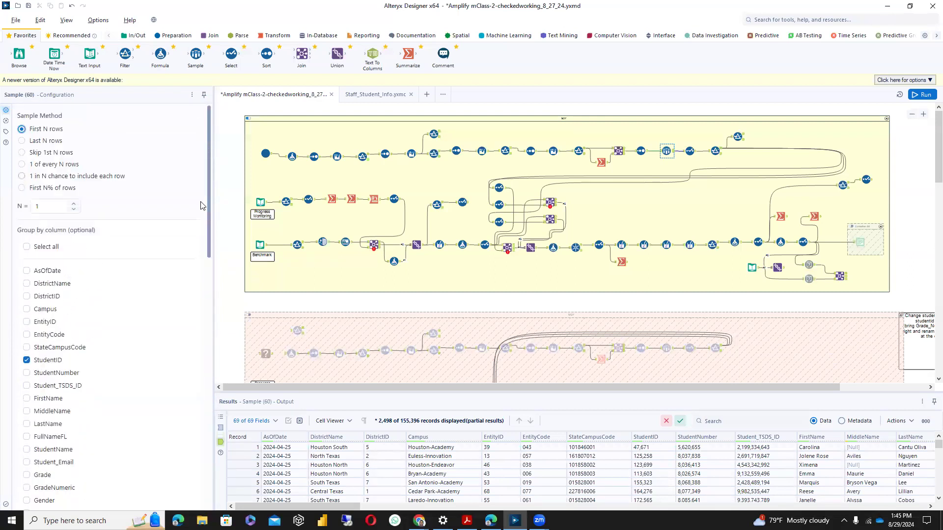
pyautogui.click(689, 152)
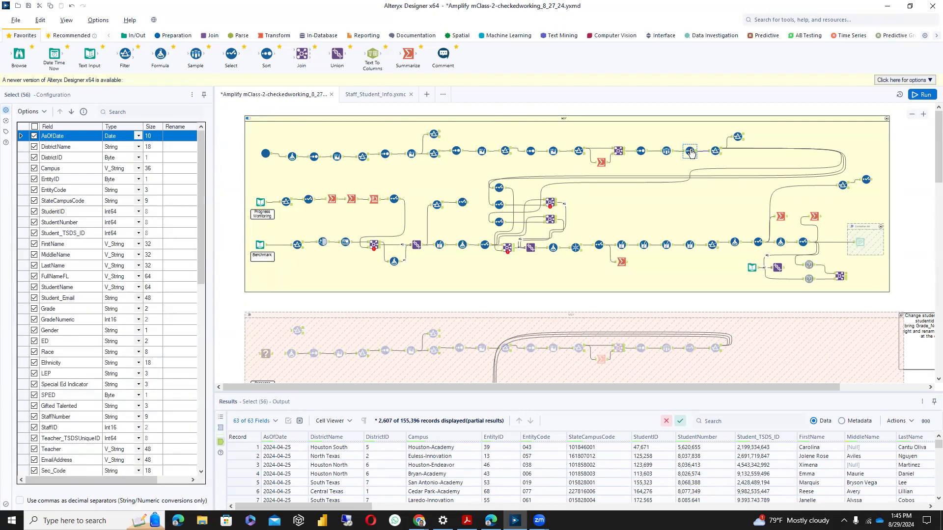
pyautogui.click(715, 152)
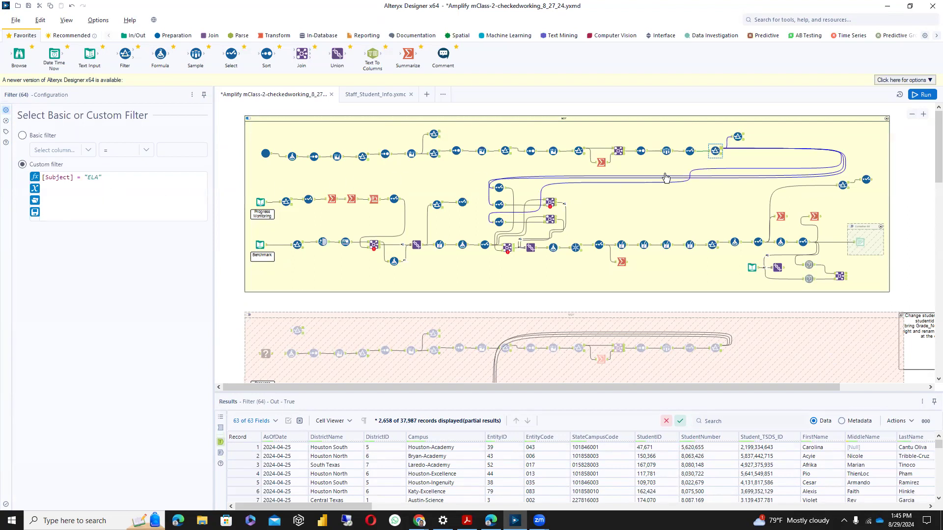
pyautogui.click(721, 155)
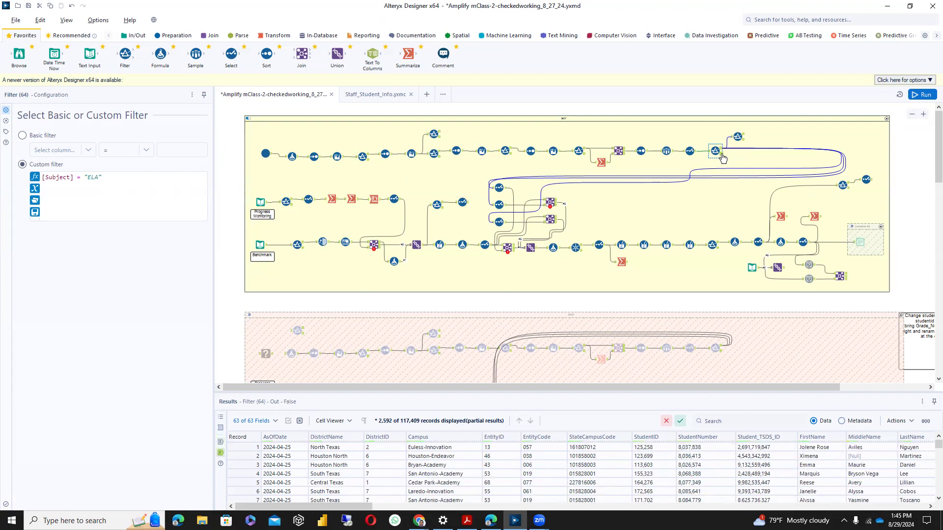
pyautogui.click(737, 137)
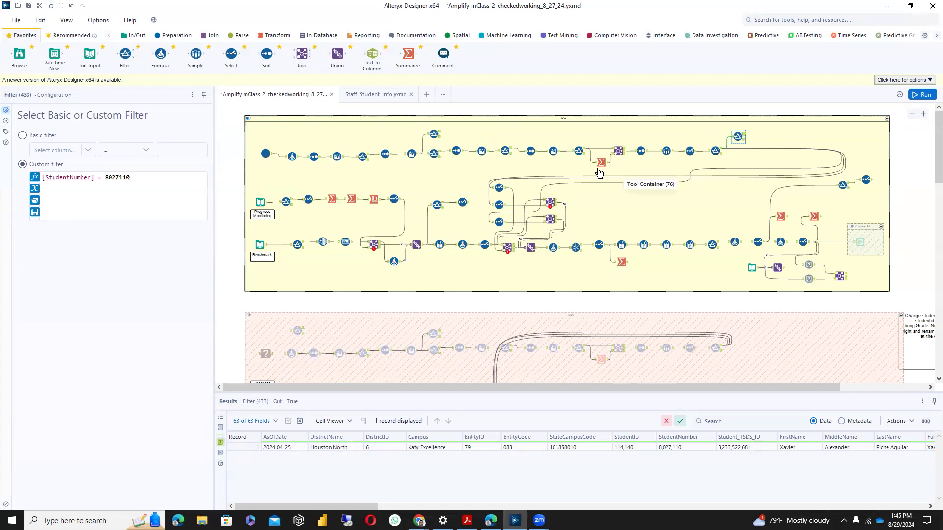
# Compare the Progress Monitoring input with the ELA-filtered staff-student records and examine its PM Period, Measure and probe columns
pyautogui.click(261, 202)
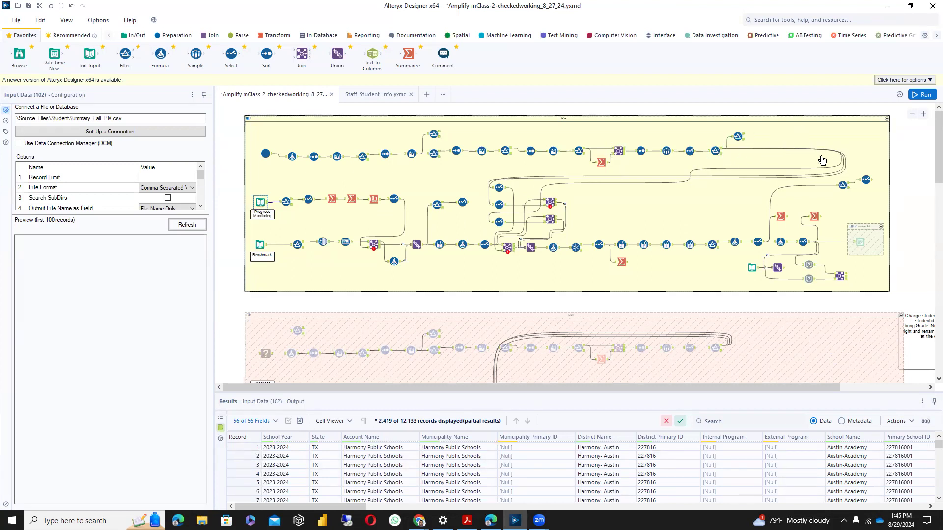
pyautogui.click(721, 153)
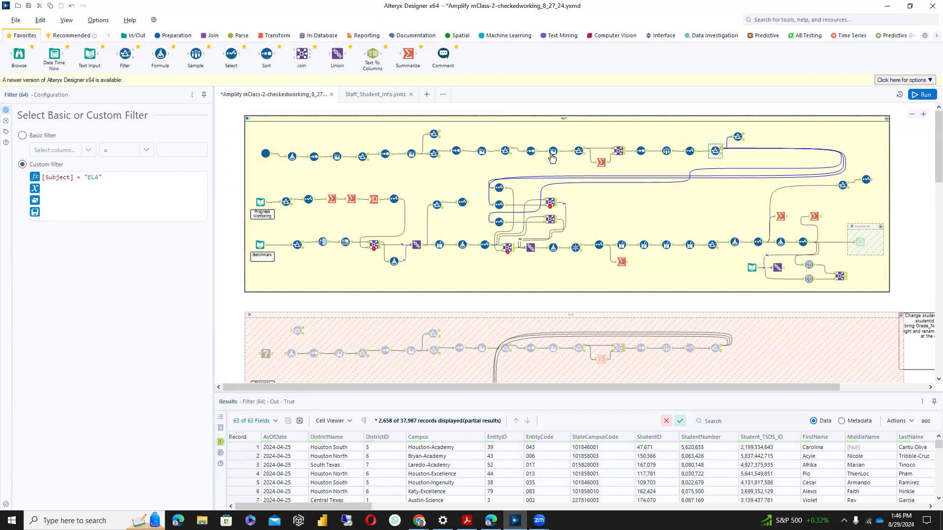
pyautogui.click(261, 203)
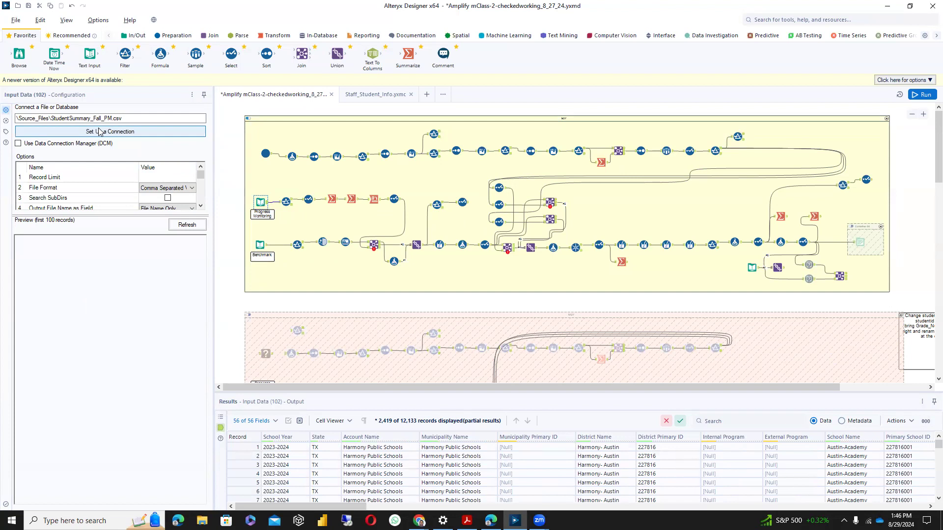
pyautogui.moveTo(328, 507); pyautogui.dragTo(791, 507)
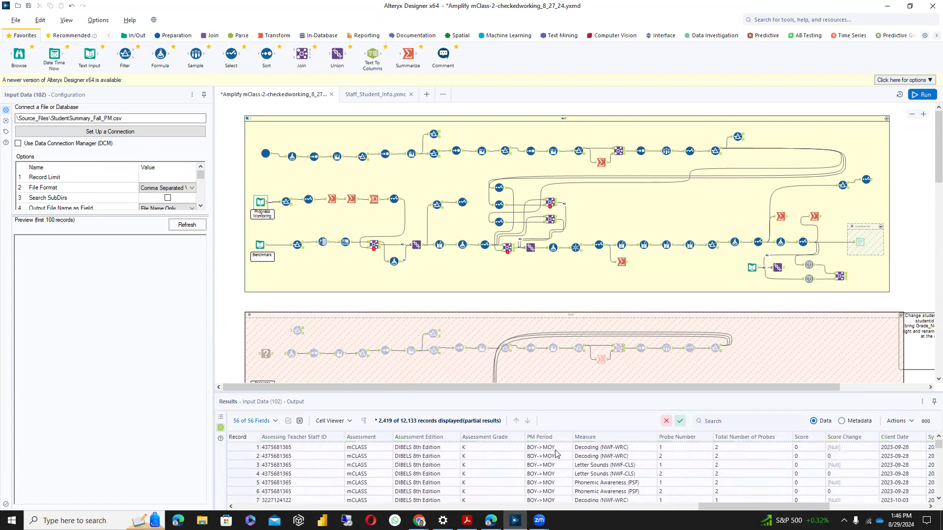
# Inspect the Benchmark input, both outputs of its non-null Composite Score filter, and the Data Cleansing and Auto Field tools after it
pyautogui.click(263, 252)
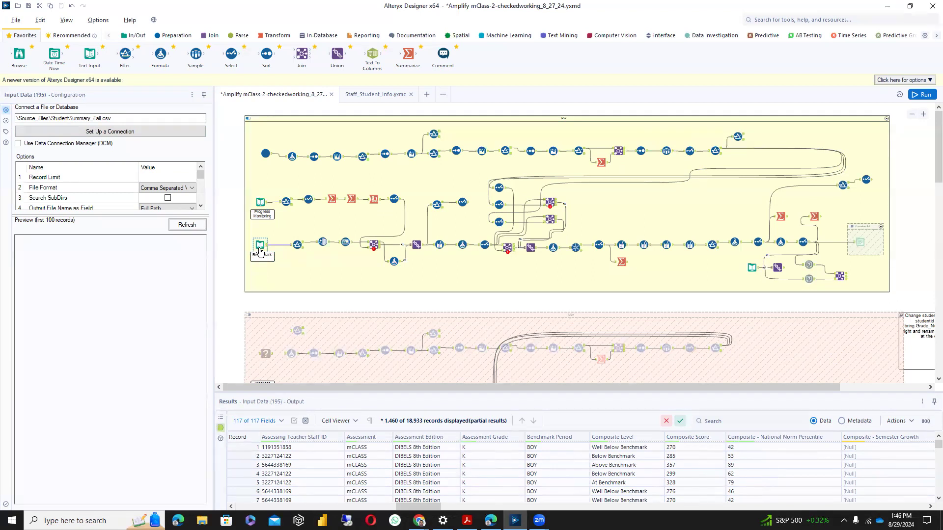
pyautogui.click(297, 246)
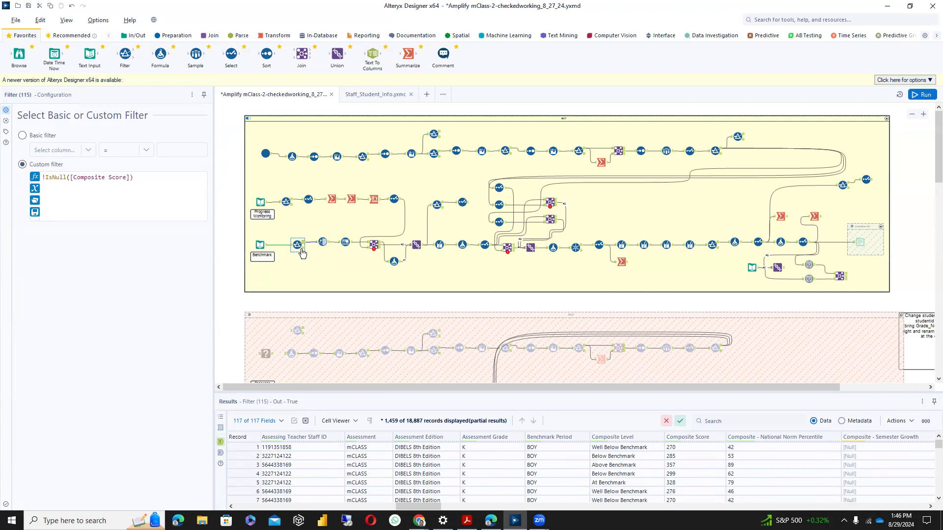
pyautogui.click(304, 250)
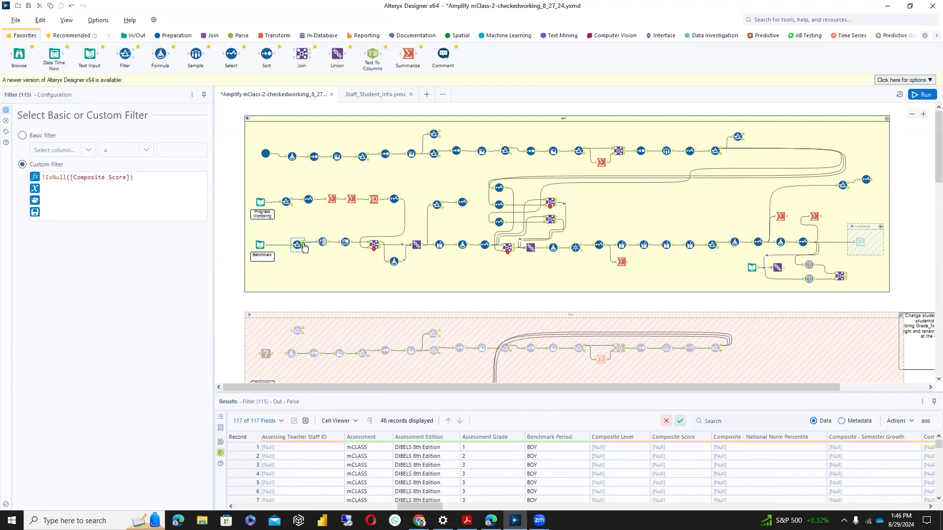
pyautogui.click(303, 246)
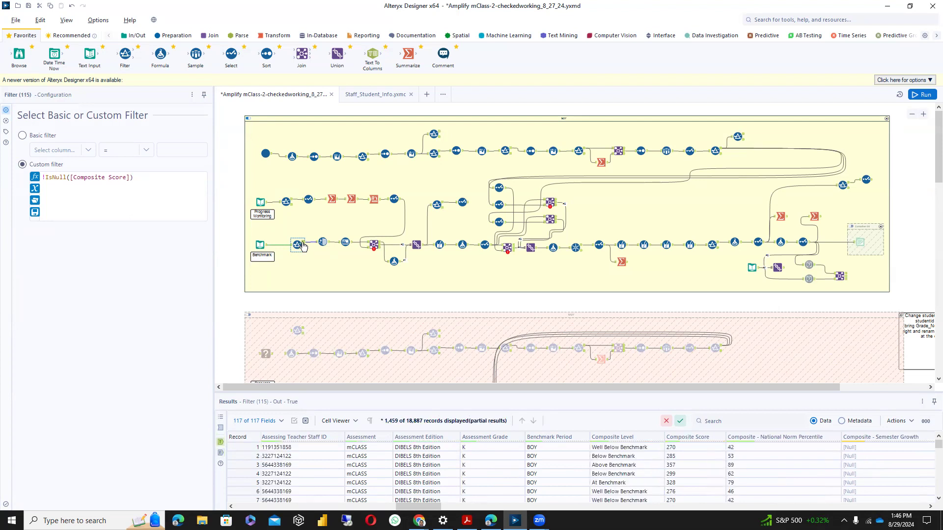
pyautogui.click(322, 242)
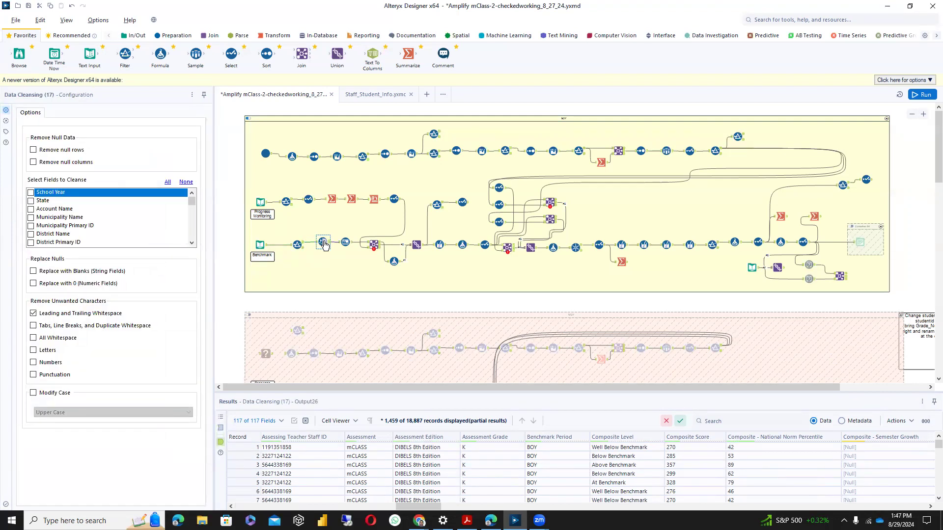
pyautogui.click(346, 244)
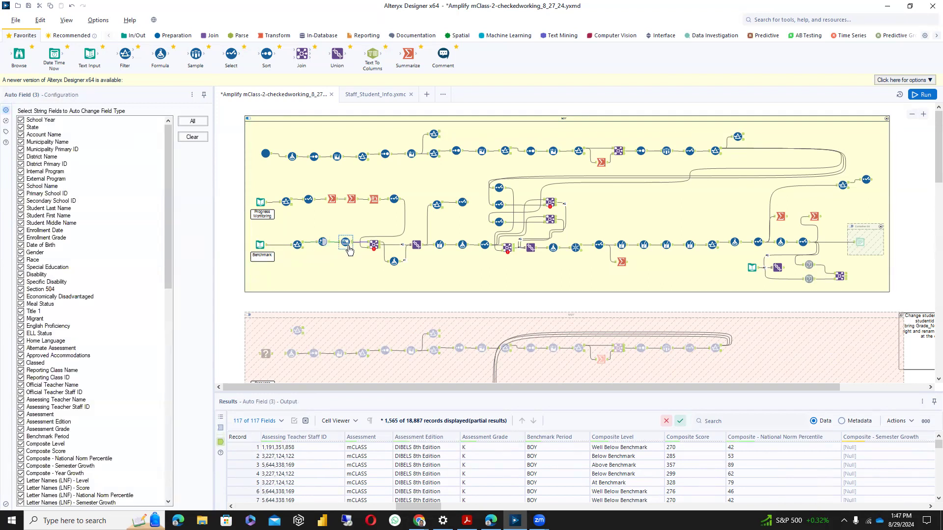
# Examine the Progress Monitoring input, both outputs of its PM Period filter for BOY->MOY and MOY->EOY, and the Select after it
pyautogui.click(260, 202)
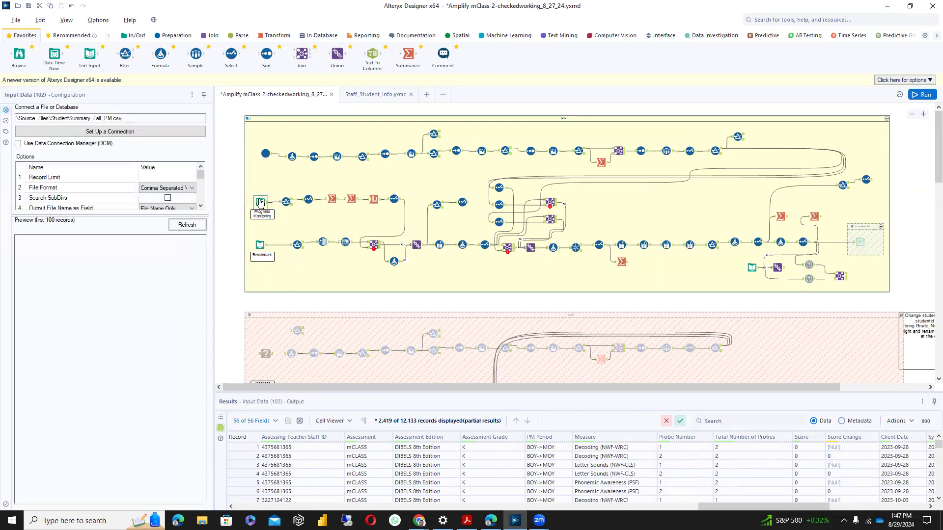
pyautogui.click(286, 202)
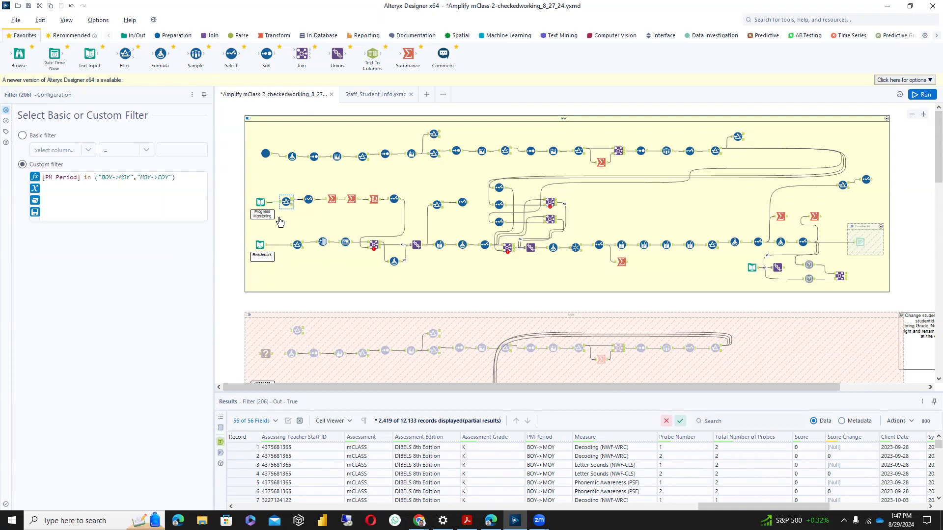
pyautogui.click(292, 206)
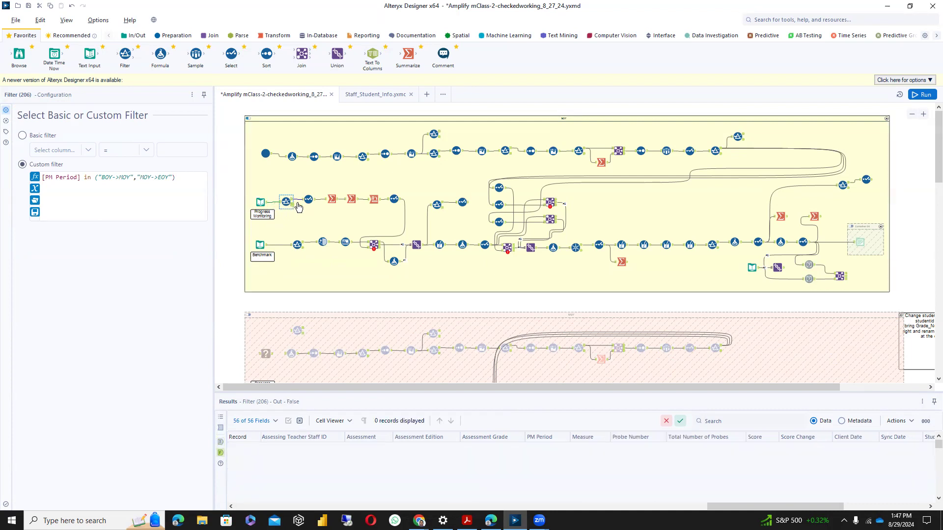
pyautogui.click(308, 202)
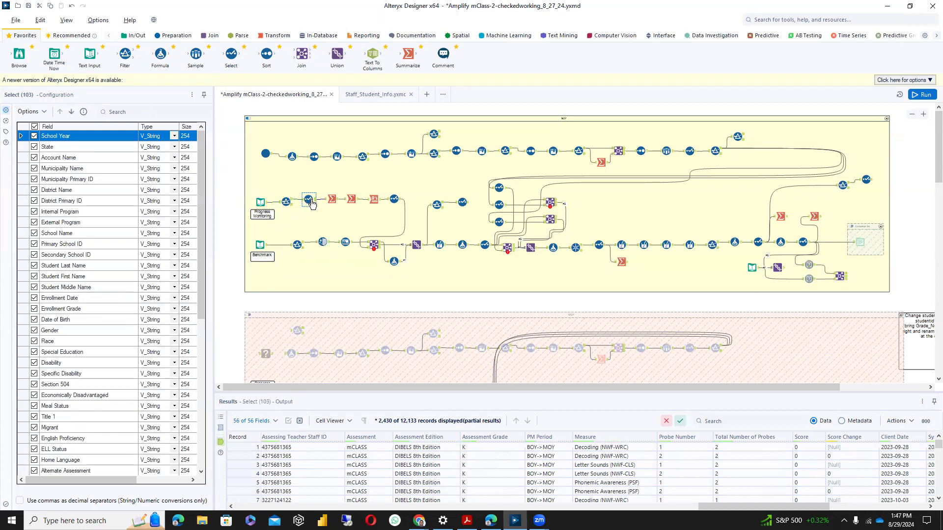
# Review how the Summarize tools, Cross Tab and Select turn progress monitoring probes into a total per student and period
pyautogui.click(330, 202)
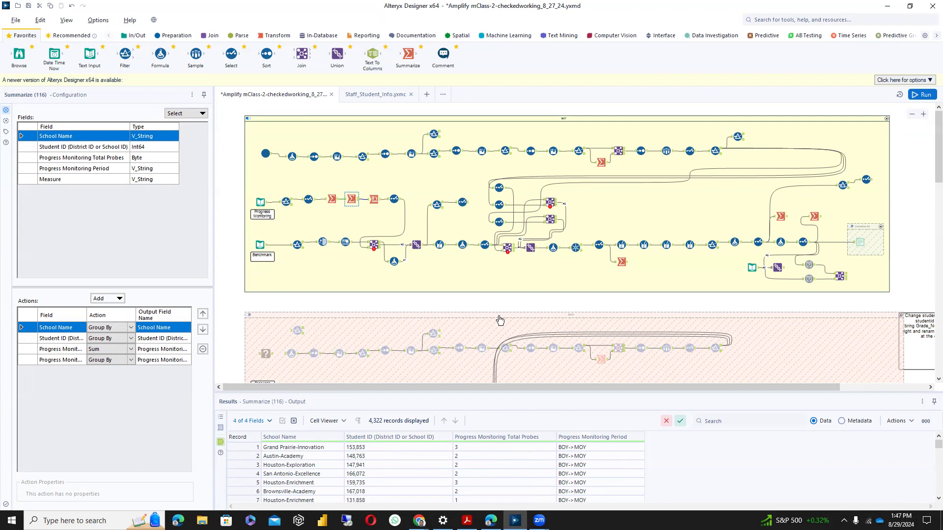
pyautogui.click(372, 201)
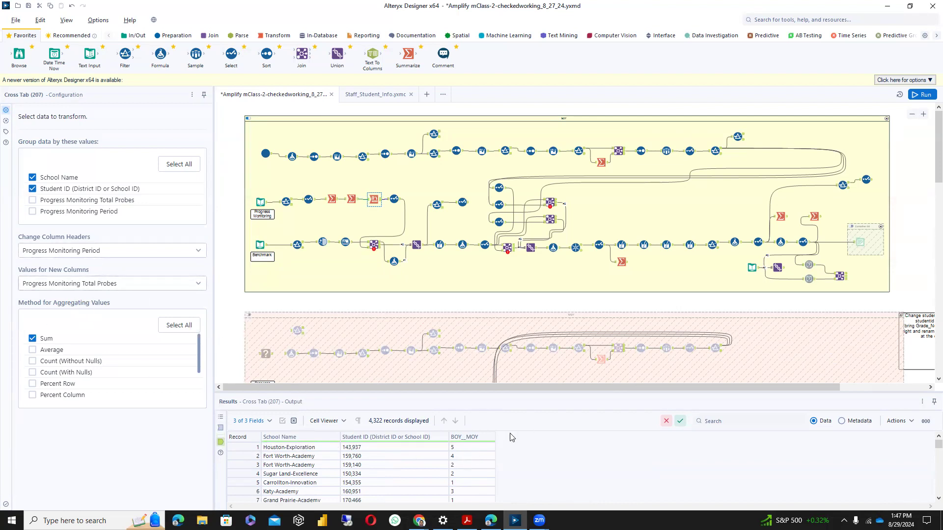
pyautogui.click(394, 201)
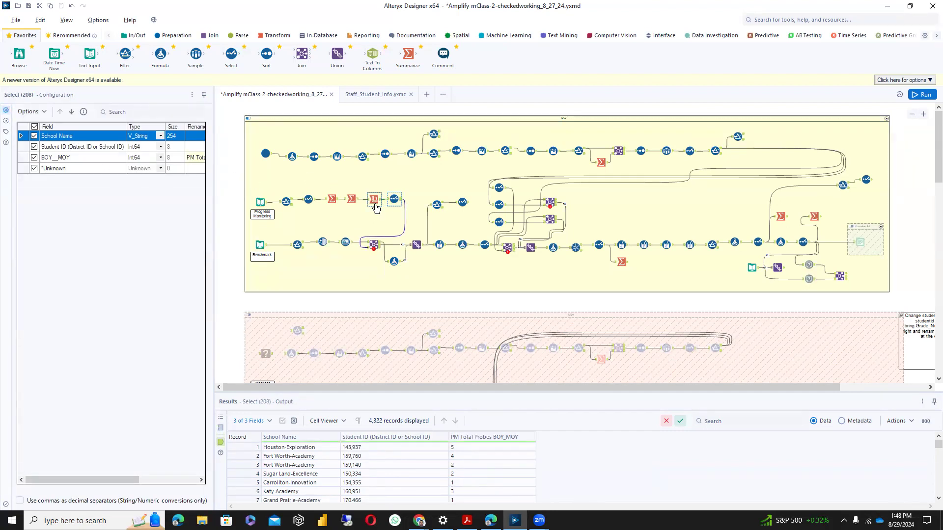
# Recheck the Benchmark source file and the records its Composite Score filter keeps and rejects
pyautogui.click(260, 245)
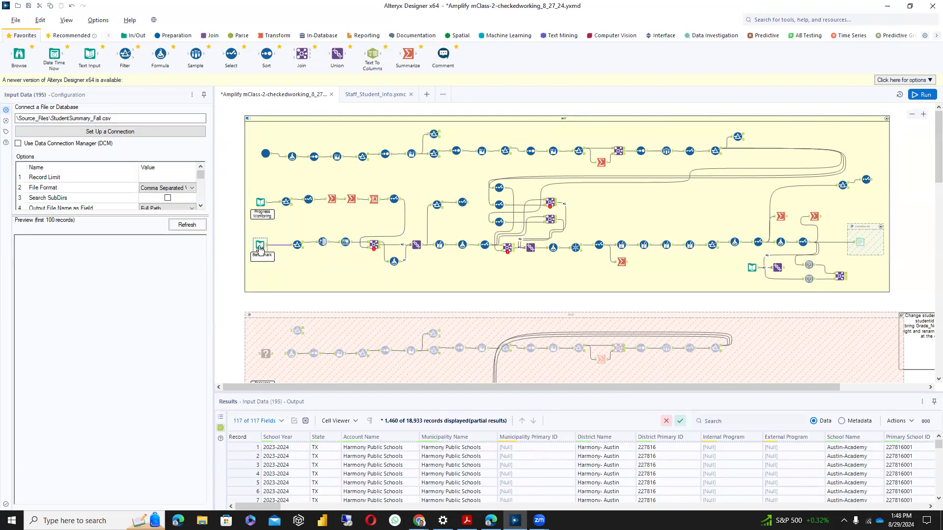
pyautogui.click(298, 250)
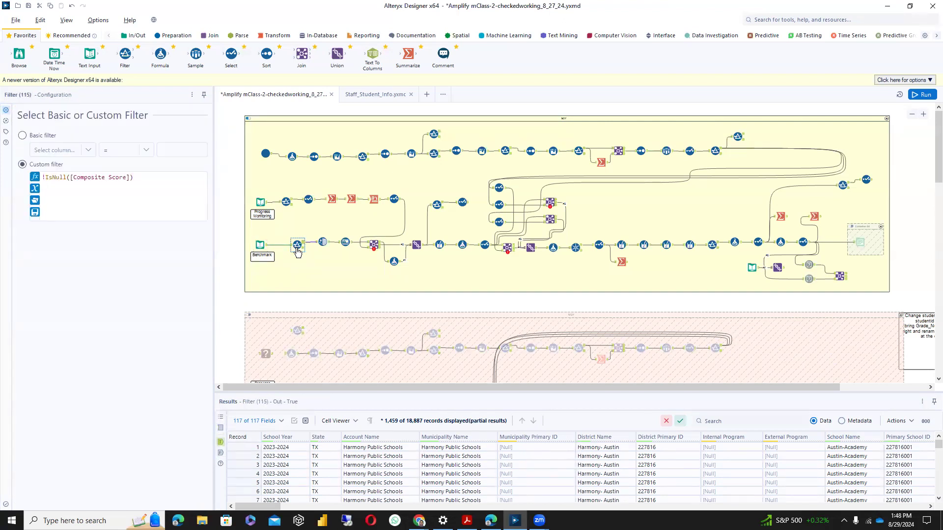
pyautogui.click(302, 250)
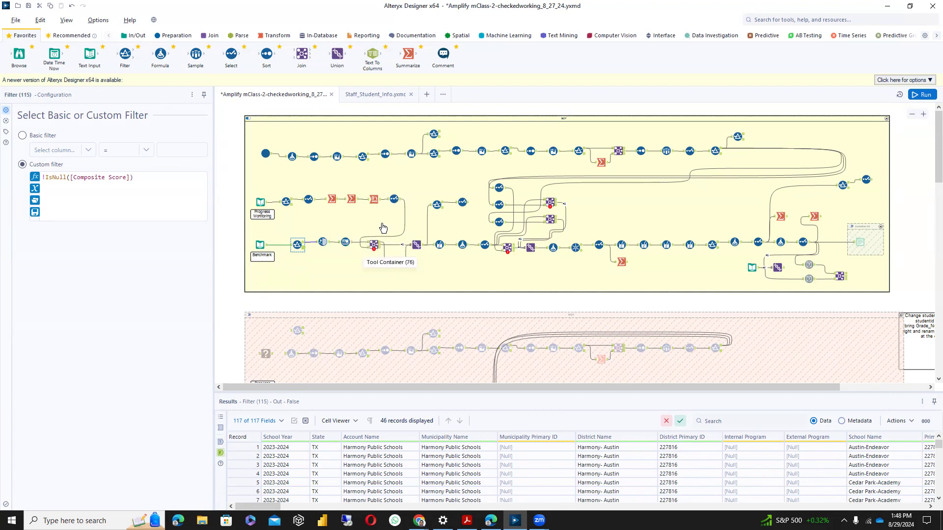
# Examine the progress monitoring and benchmark streams feeding the Join, and its match on Student ID (District ID or School ID)
pyautogui.click(395, 199)
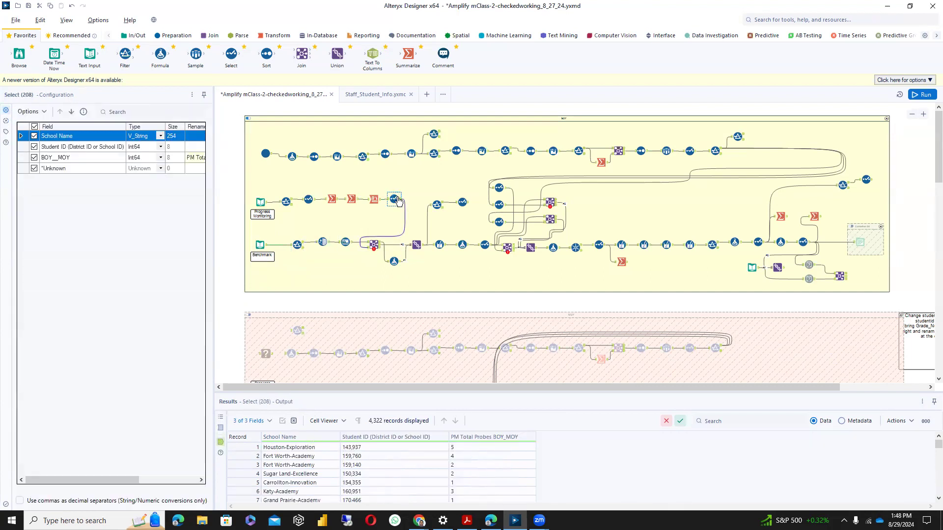
pyautogui.click(350, 243)
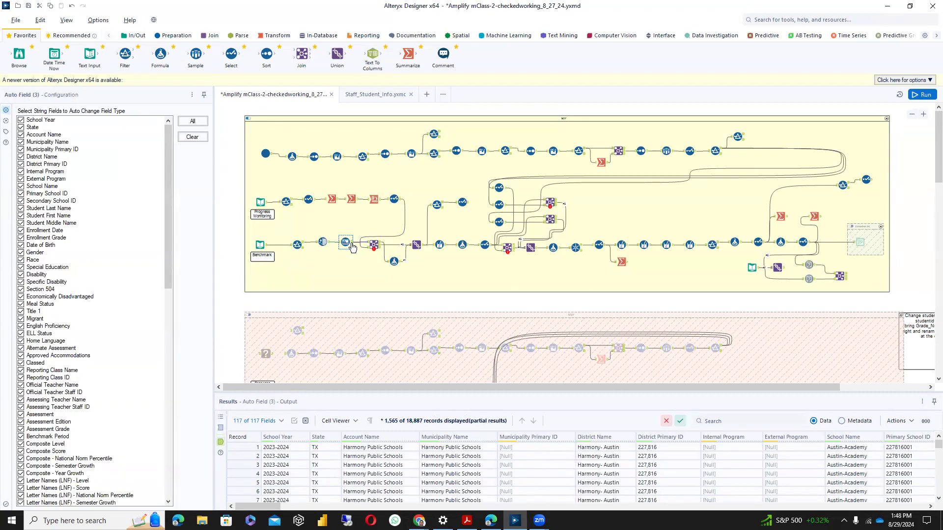
pyautogui.click(374, 242)
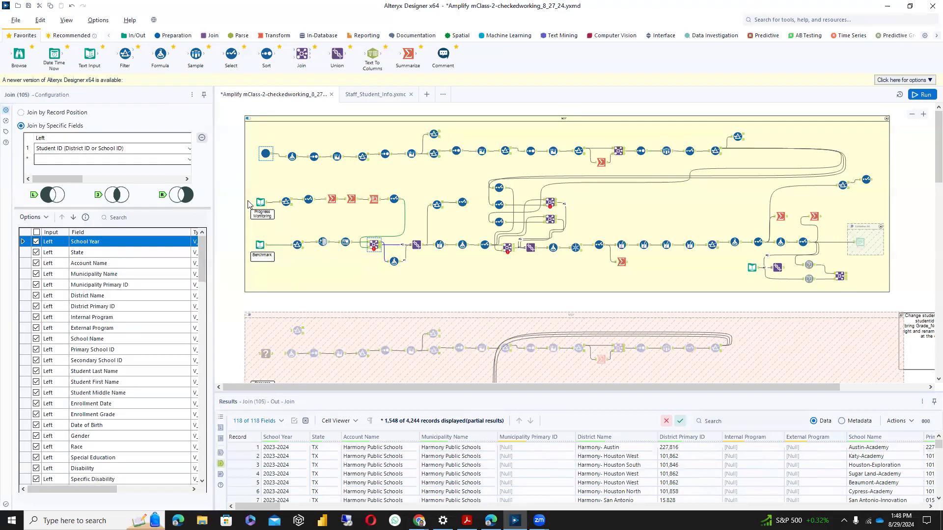
# Inspect the Formula that sets null probe totals for unmatched students and the Union output through its PM Total Probes BOY_MOY column
pyautogui.click(394, 261)
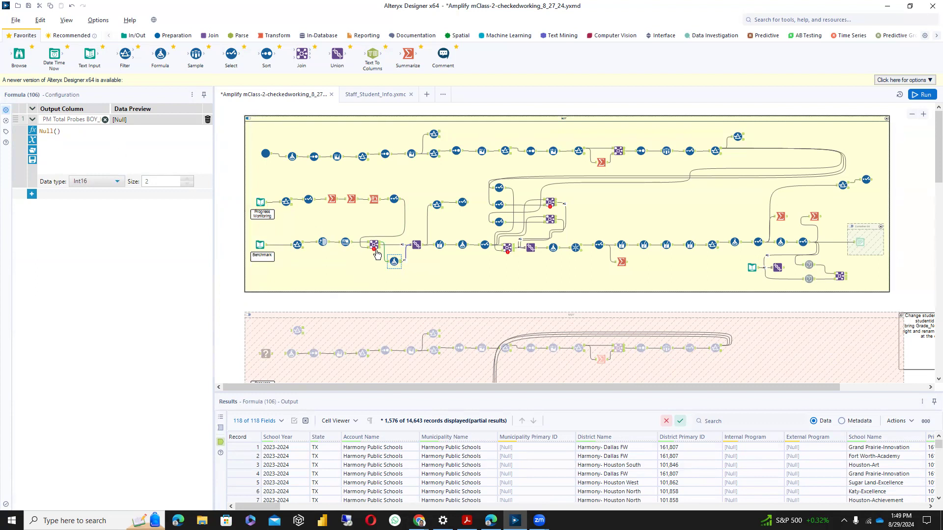
pyautogui.click(420, 247)
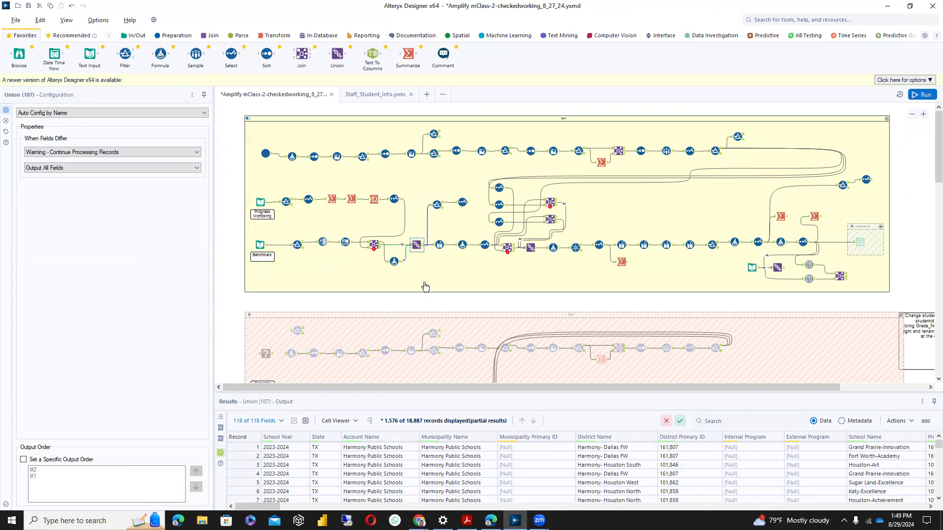
pyautogui.moveTo(261, 509); pyautogui.dragTo(903, 507)
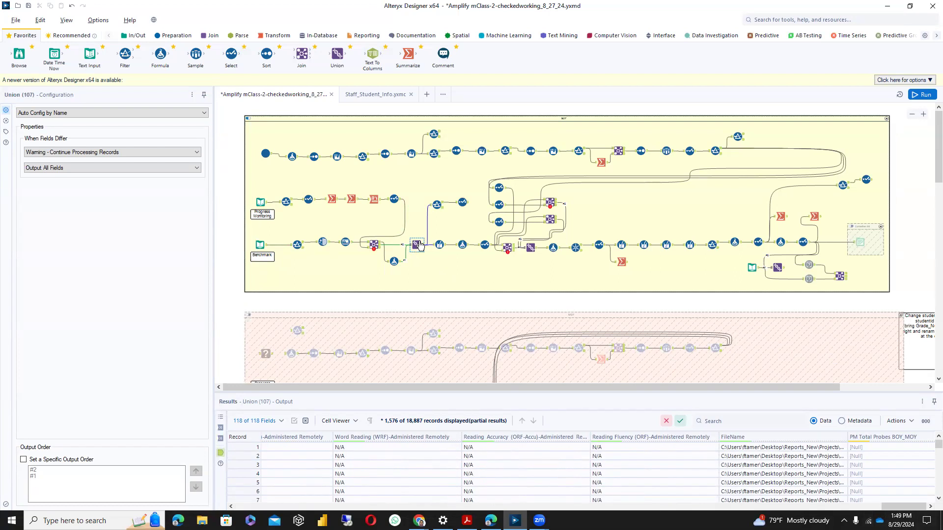
# Review the single-student check filter, the Multi-Field Formula that converts "NULL" text to nulls, and the Grade_N and Subject formula expressions
pyautogui.click(436, 205)
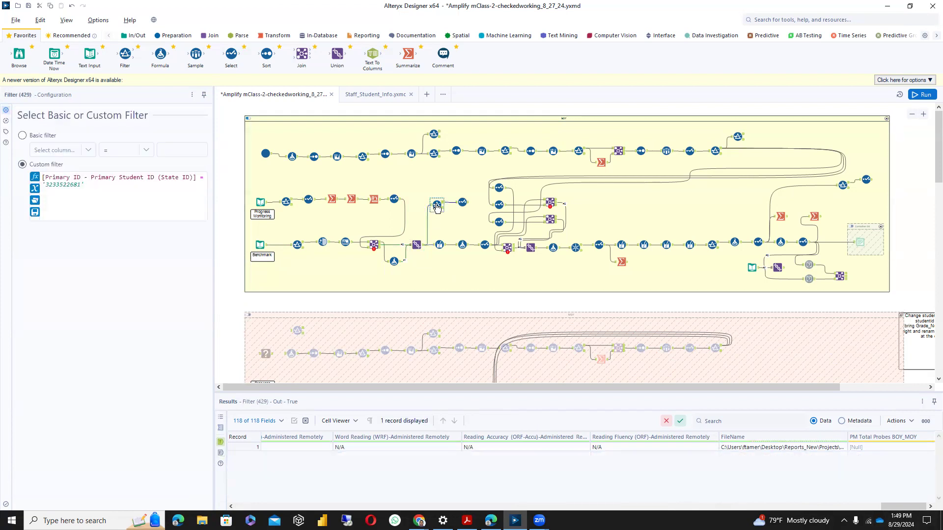
pyautogui.click(439, 244)
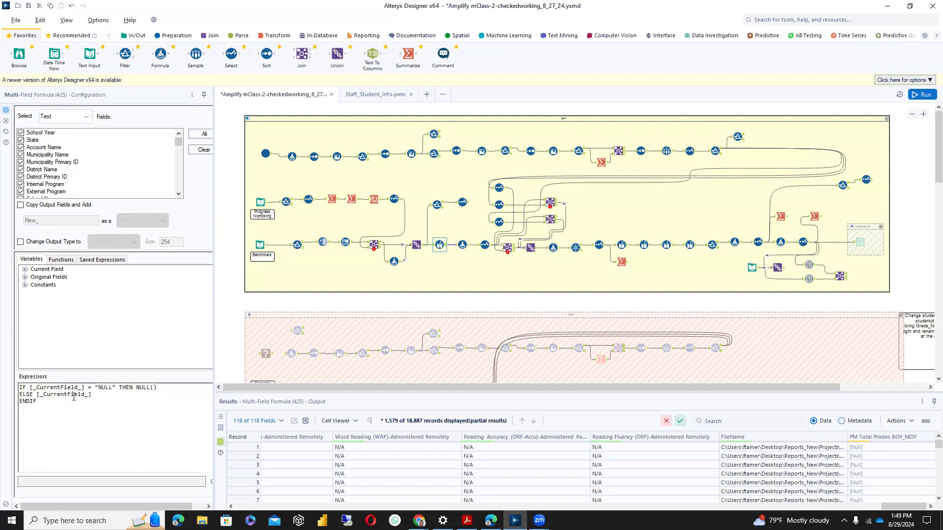
pyautogui.click(462, 245)
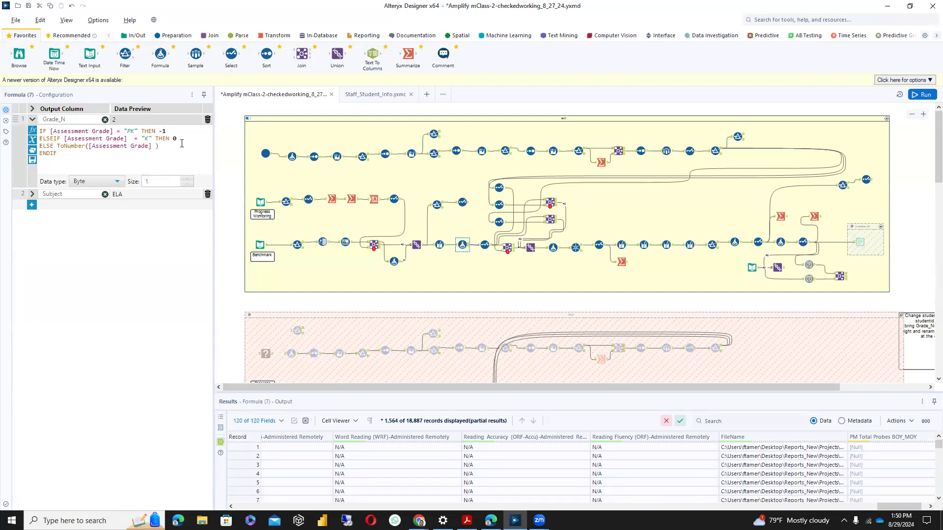
pyautogui.click(32, 194)
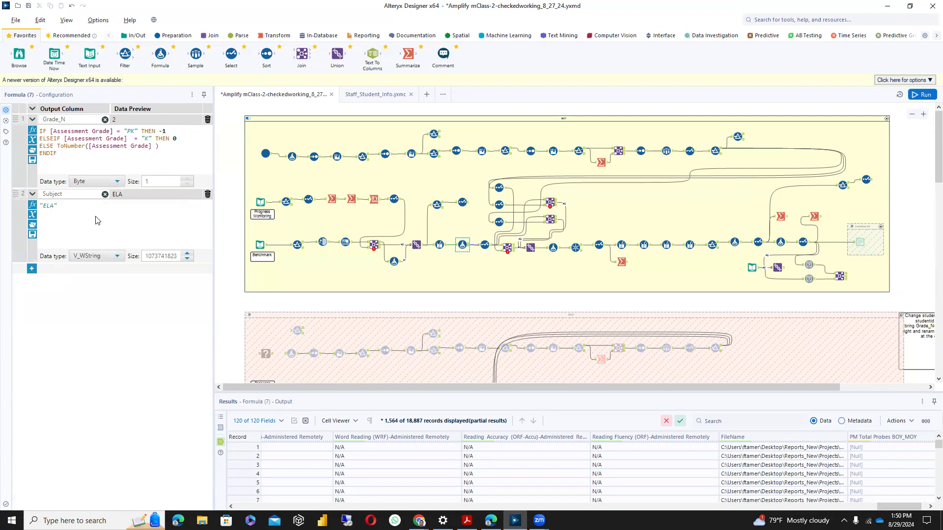
# Review the Select, Join on Student ID and Subject, Union, and the Formula's UploadDate and PM Total Probes MOY expressions on the Benchmark row
pyautogui.click(486, 246)
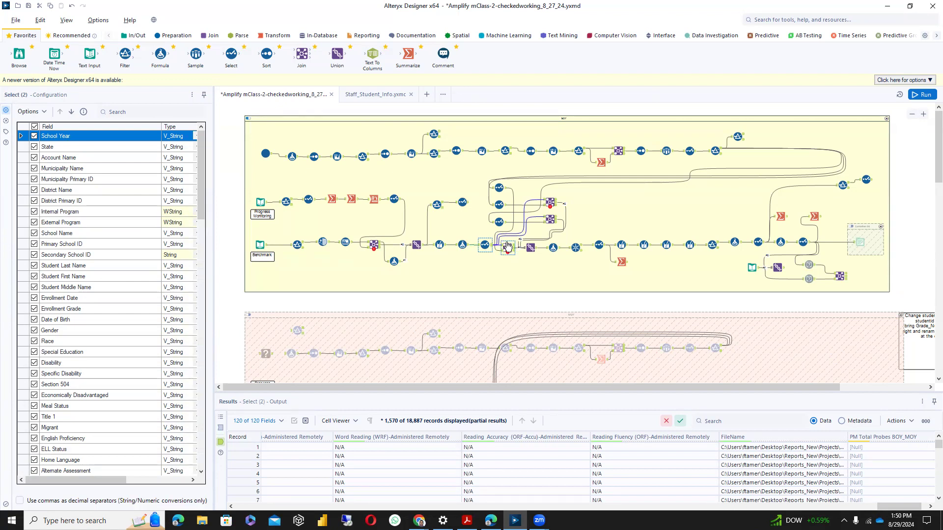
pyautogui.click(508, 246)
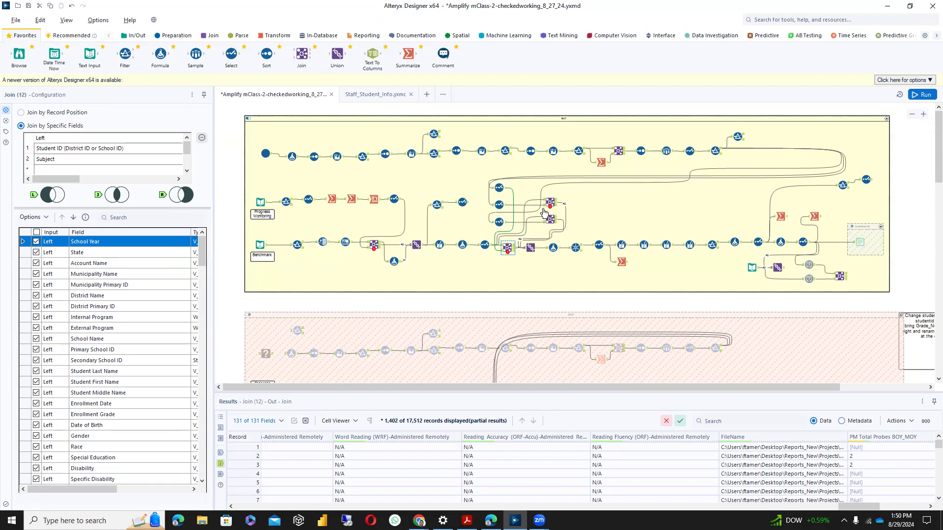
pyautogui.click(537, 250)
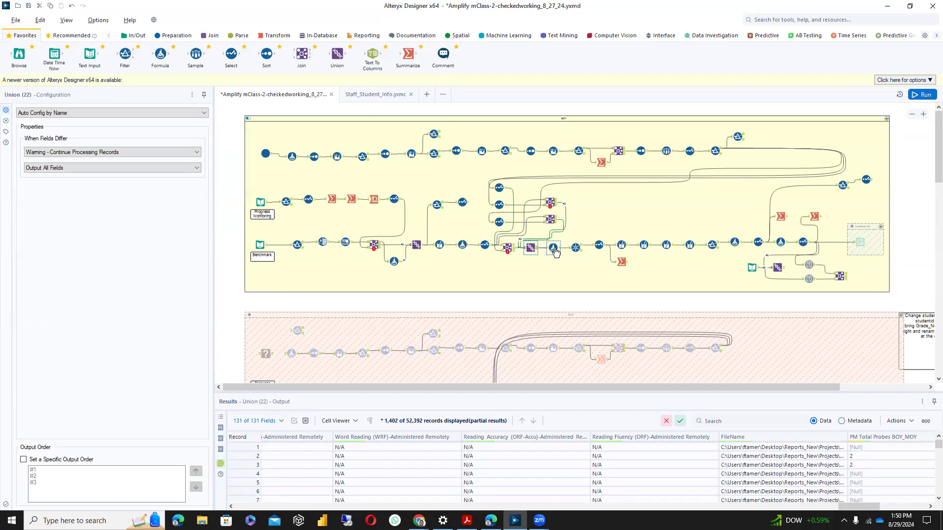
pyautogui.click(553, 249)
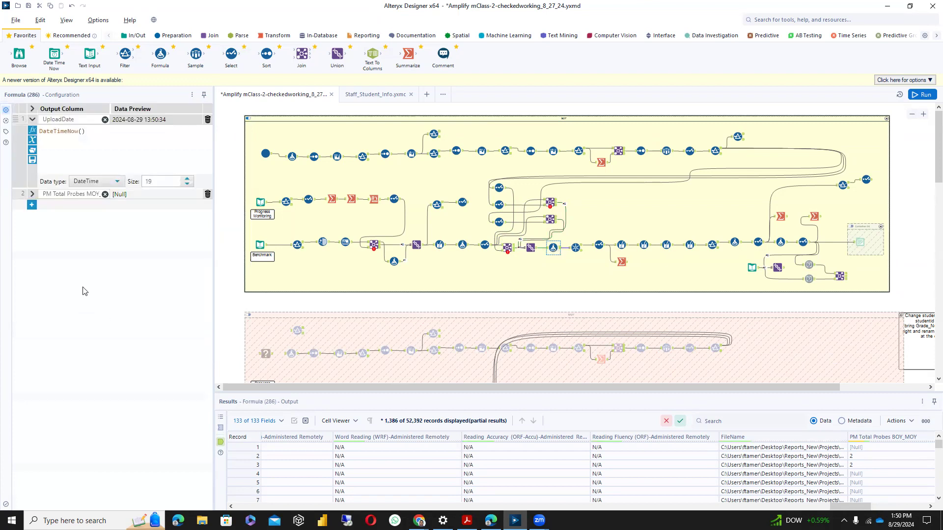
pyautogui.click(69, 194)
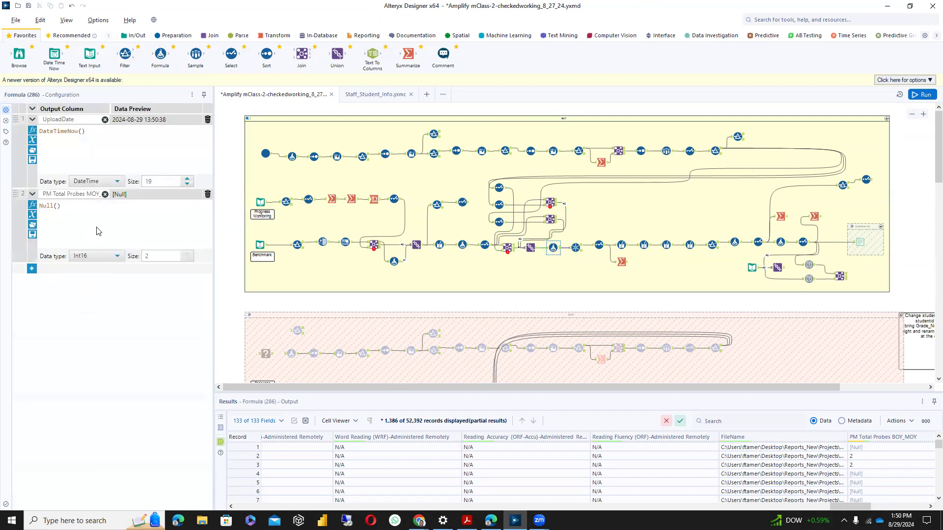
# Compare the unique and duplicate record outputs of the Unique tool that follows the Formula
pyautogui.click(576, 247)
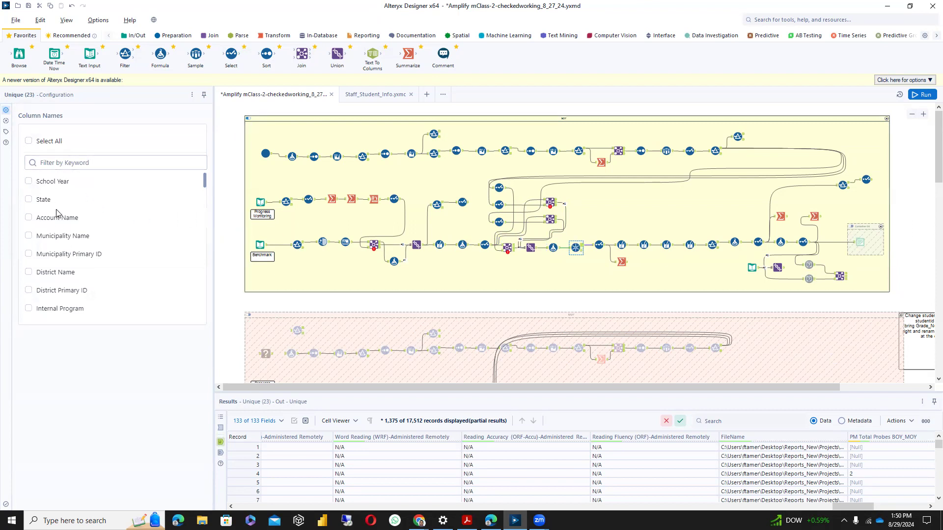
pyautogui.click(581, 251)
pyautogui.click(647, 107)
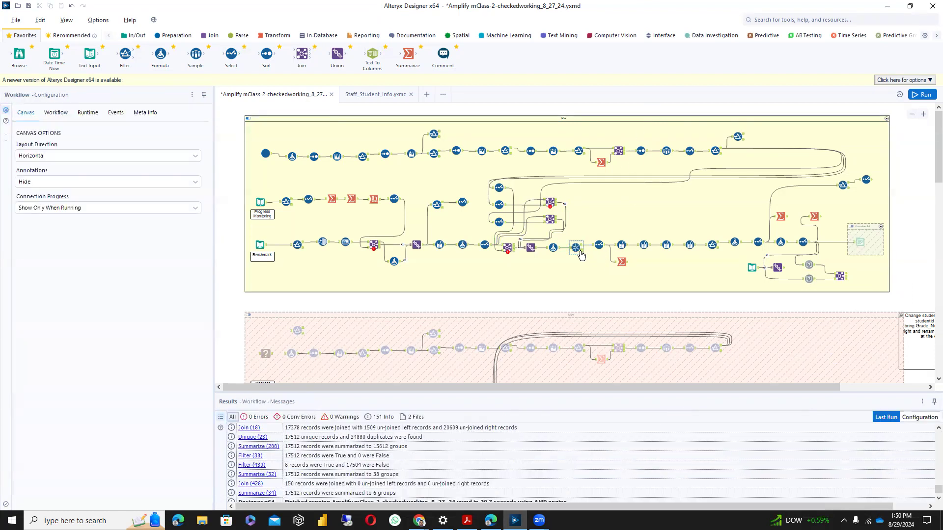
pyautogui.click(580, 252)
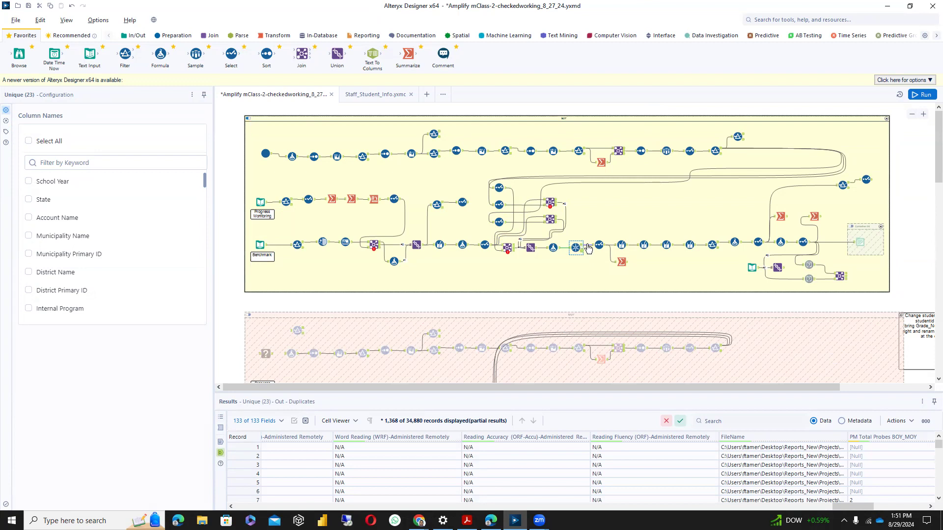
pyautogui.click(580, 248)
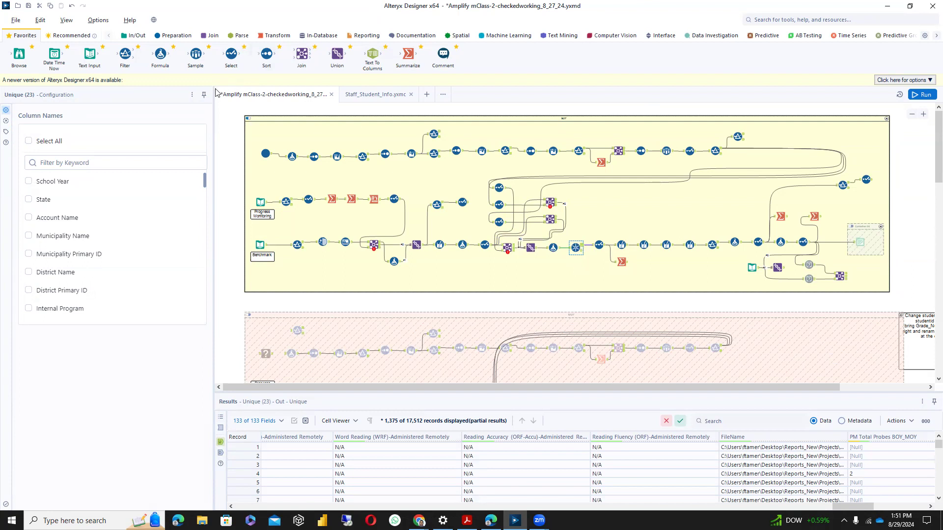
# Widen the configuration pane and check which columns the Unique tool uses, including Benchmark Period and Composite Score
pyautogui.moveTo(218, 91); pyautogui.dragTo(265, 90)
pyautogui.scroll(-5, 122, 226)
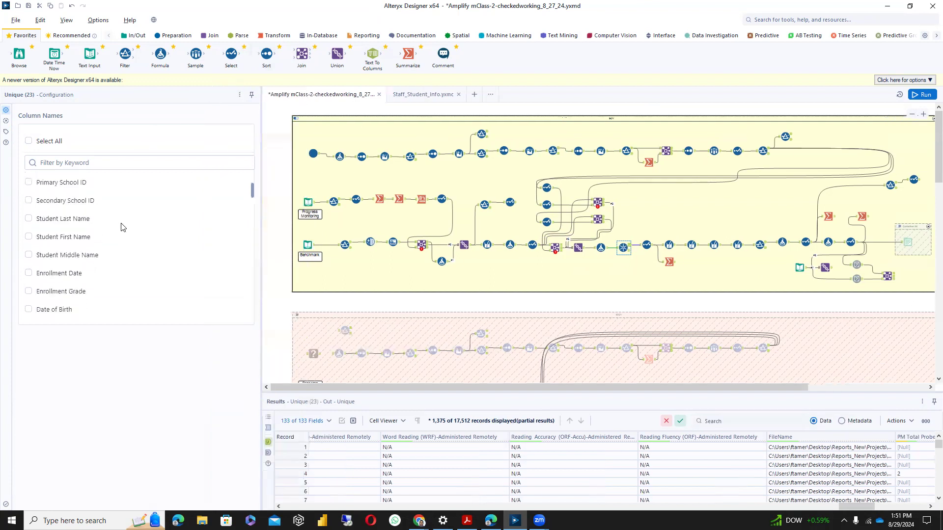
pyautogui.scroll(-7, 126, 230)
pyautogui.scroll(5, 125, 229)
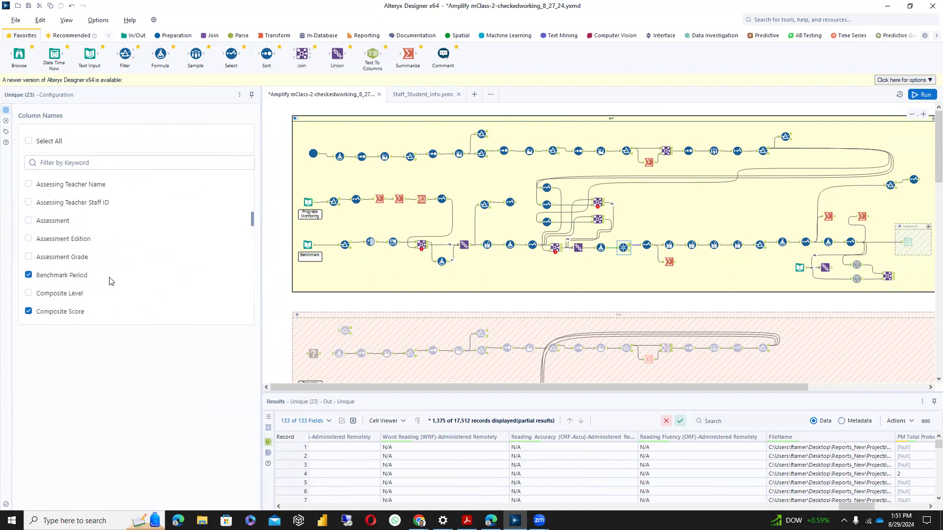
pyautogui.scroll(-1, 88, 289)
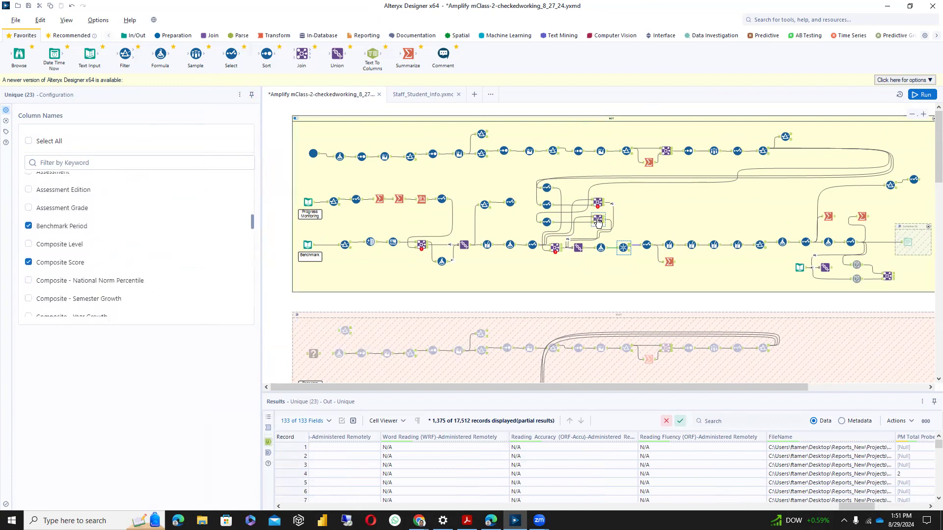
# Look through the field list of the Select tool after the Unique tool
pyautogui.click(646, 246)
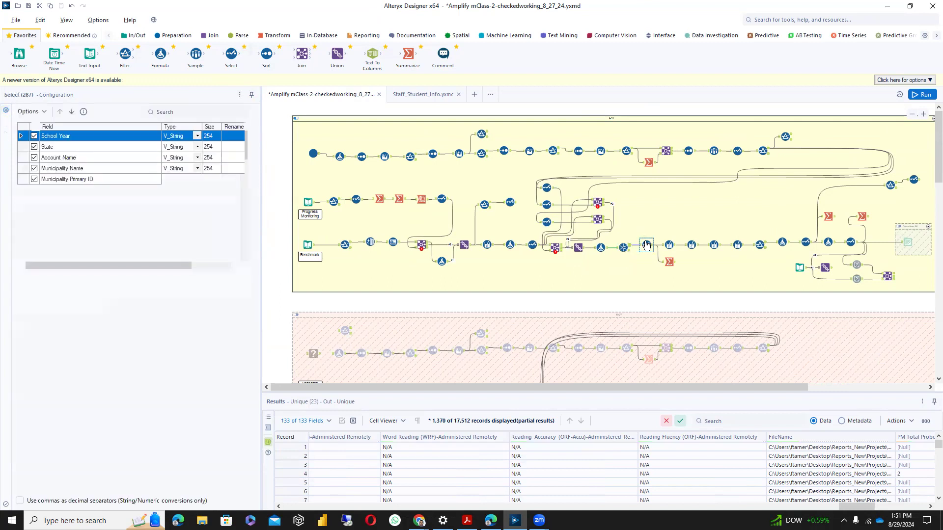
pyautogui.scroll(-5, 95, 282)
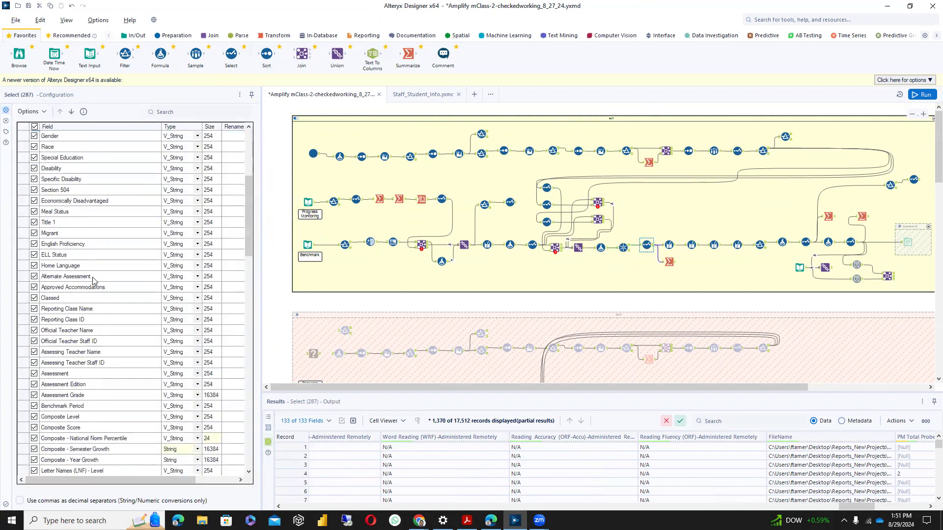
pyautogui.scroll(-8, 146, 397)
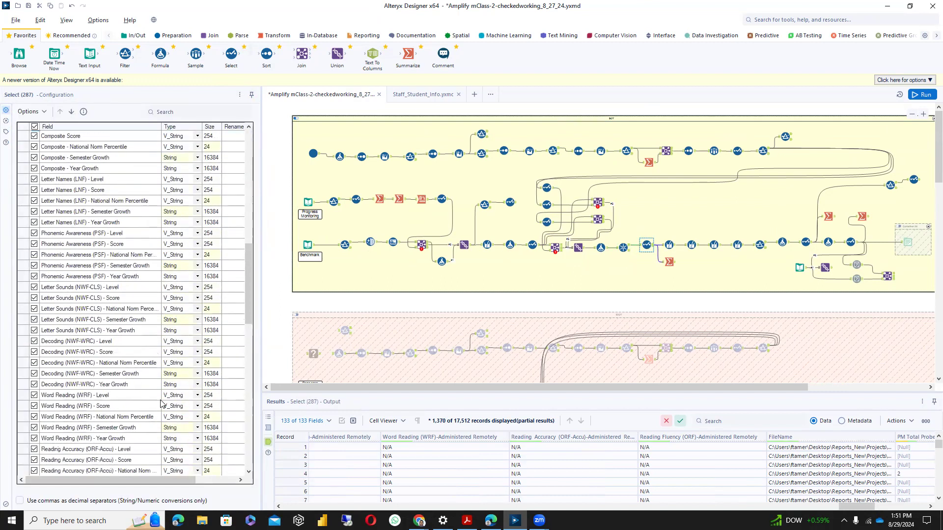
# Examine the Multi-Field Formulas that recode benchmark levels and shorten level and growth labels, along with their New_ output columns
pyautogui.click(667, 245)
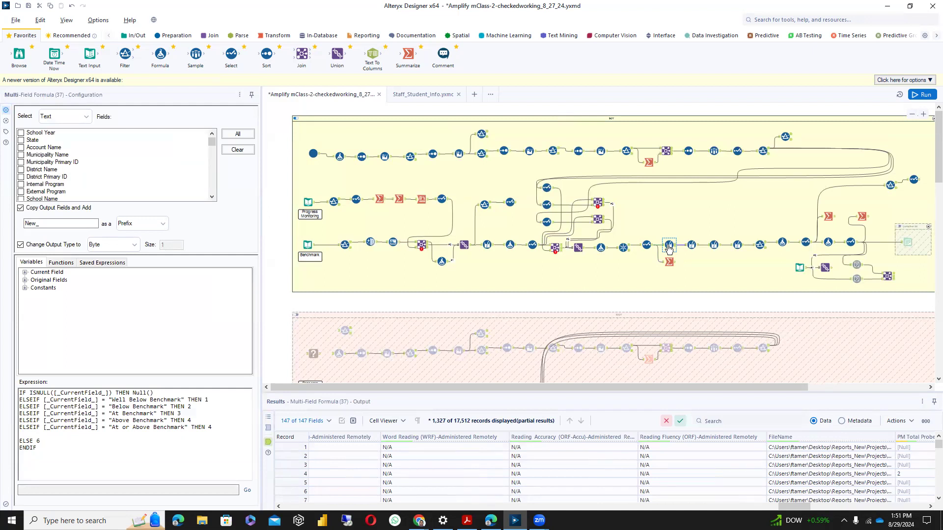
pyautogui.moveTo(793, 506); pyautogui.dragTo(918, 503)
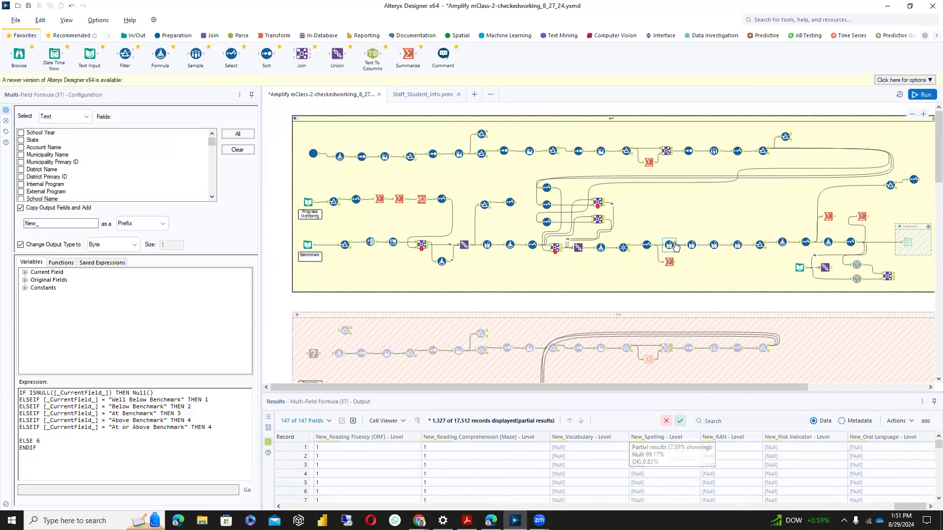
pyautogui.click(691, 245)
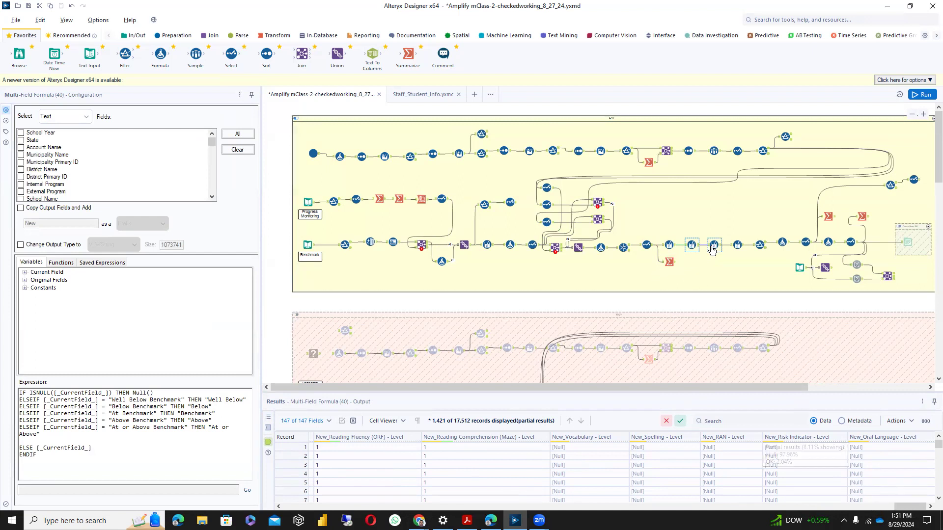
pyautogui.click(737, 245)
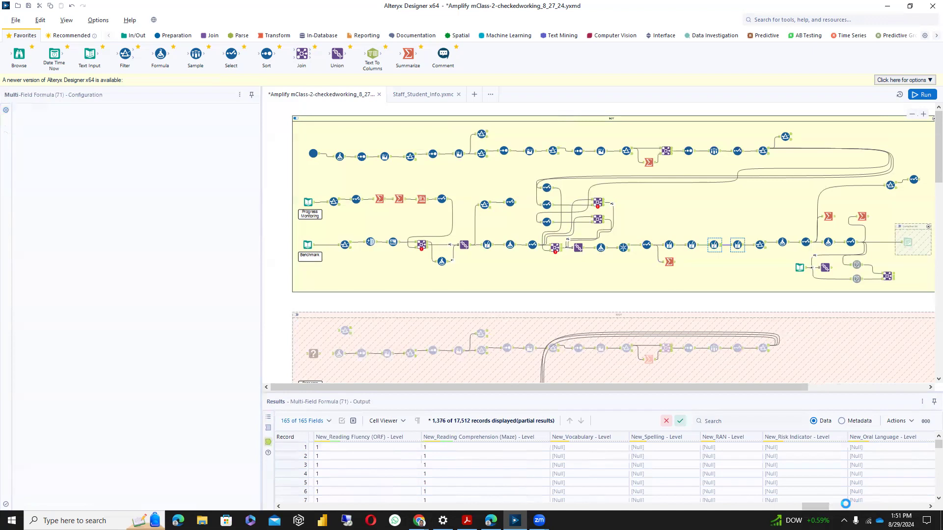
pyautogui.moveTo(820, 506); pyautogui.dragTo(916, 506)
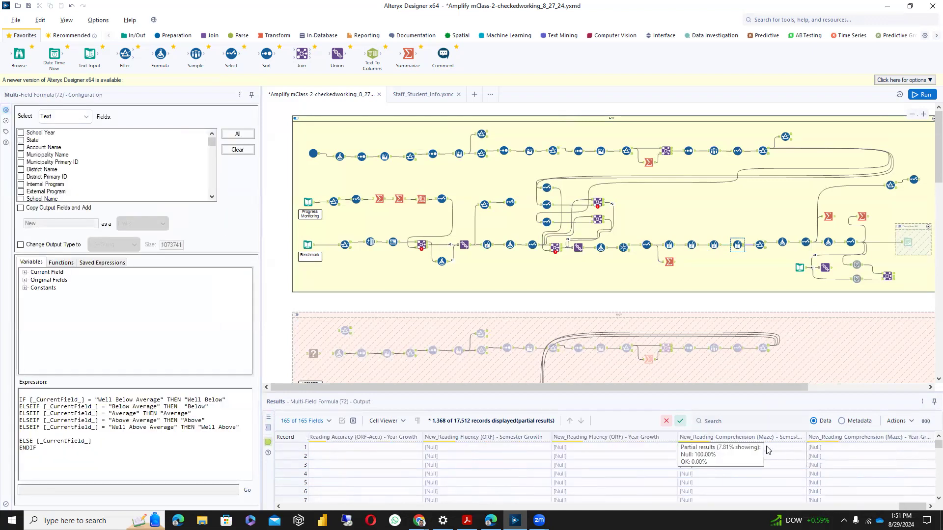
# Inspect the Filter that requires a non-null Composite Level and Grade_N below 6, and its outputs
pyautogui.click(759, 245)
pyautogui.click(758, 245)
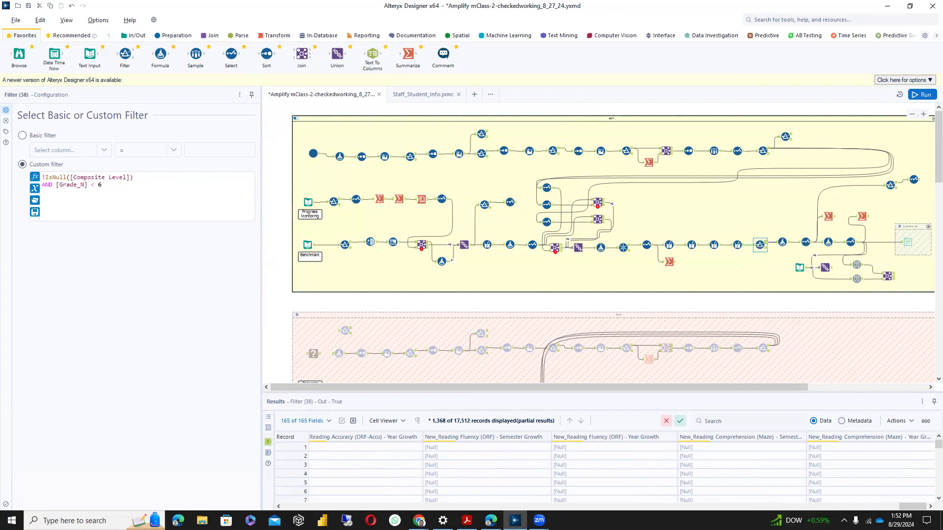
pyautogui.click(765, 251)
# Read the Assessment Grade and District Name expressions in the Formula after that Filter
pyautogui.click(781, 243)
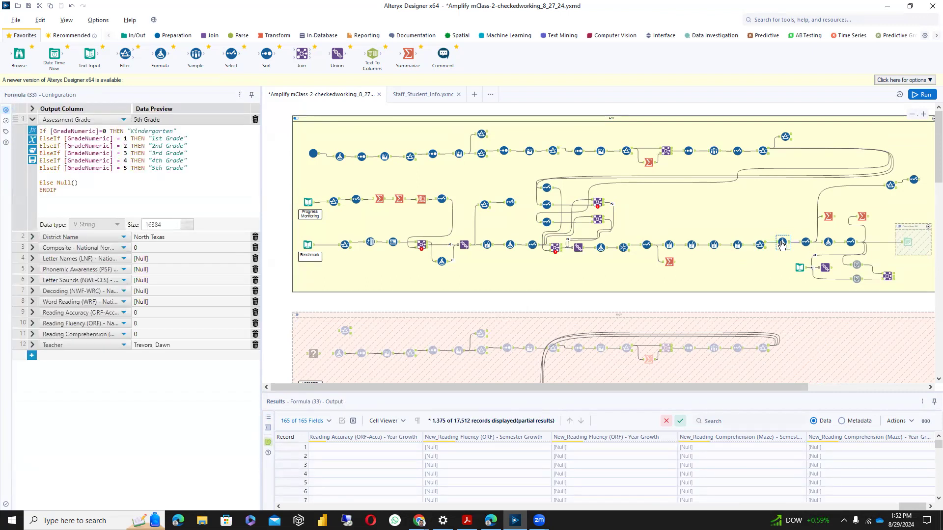
pyautogui.click(31, 238)
pyautogui.scroll(-8, 96, 263)
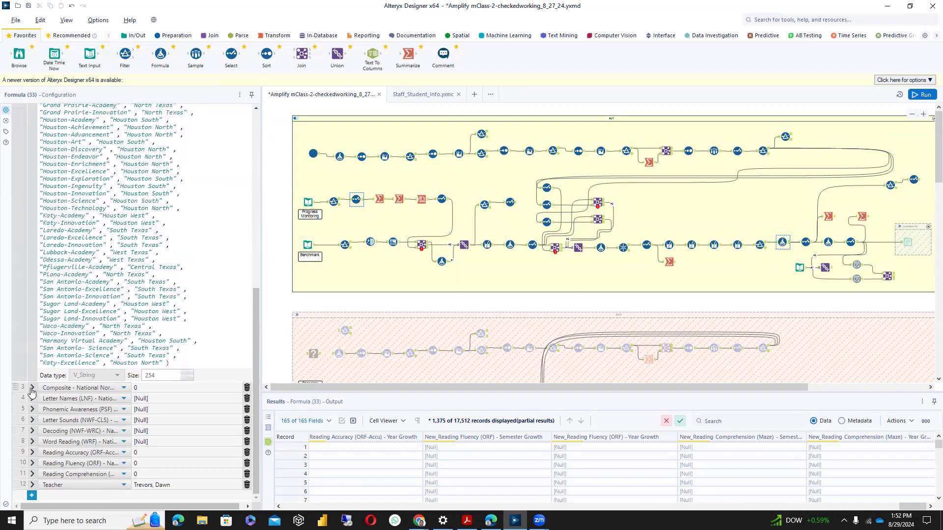
# Read the National Norm Percentile expressions for Composite, Letter Names, Phonemic Awareness and Letter Sounds, plus the Teacher expression
pyautogui.click(32, 388)
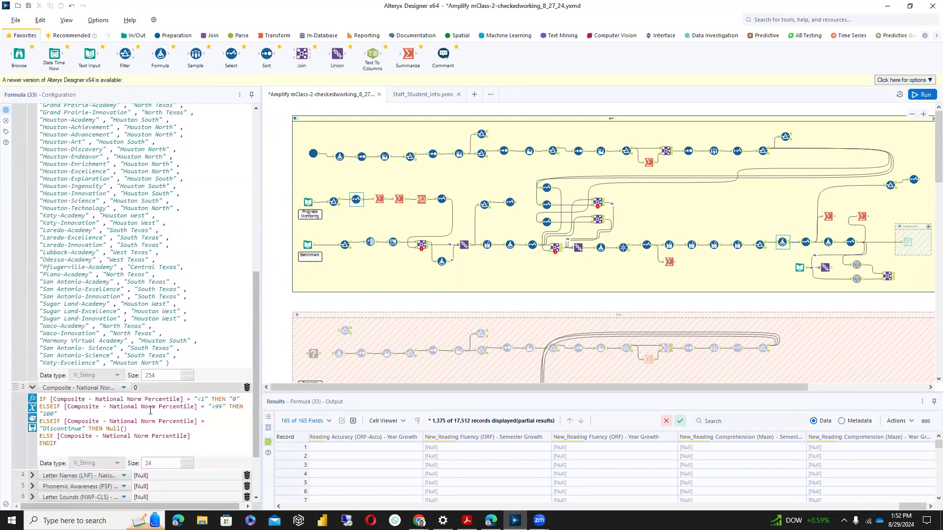
pyautogui.scroll(-3, 150, 410)
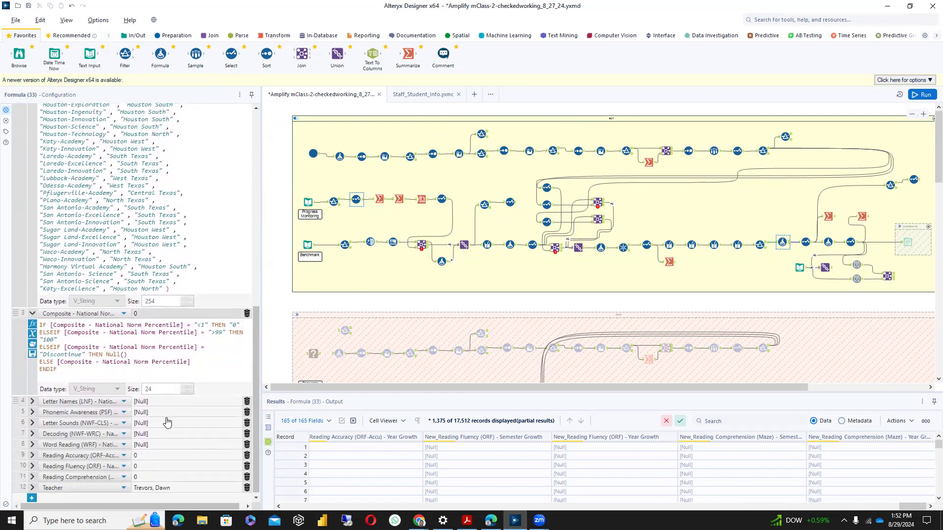
pyautogui.click(32, 398)
pyautogui.scroll(-3, 117, 423)
pyautogui.scroll(-1, 117, 423)
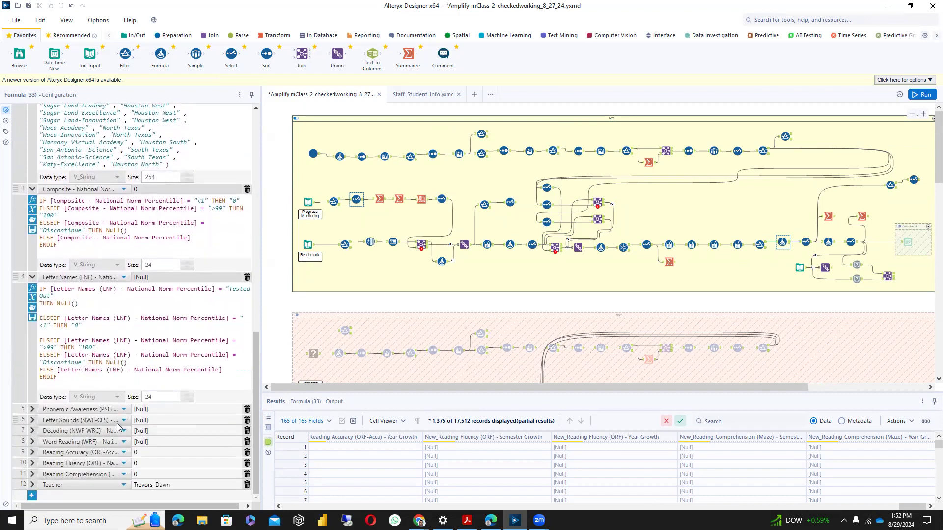
pyautogui.click(31, 410)
pyautogui.scroll(-4, 86, 429)
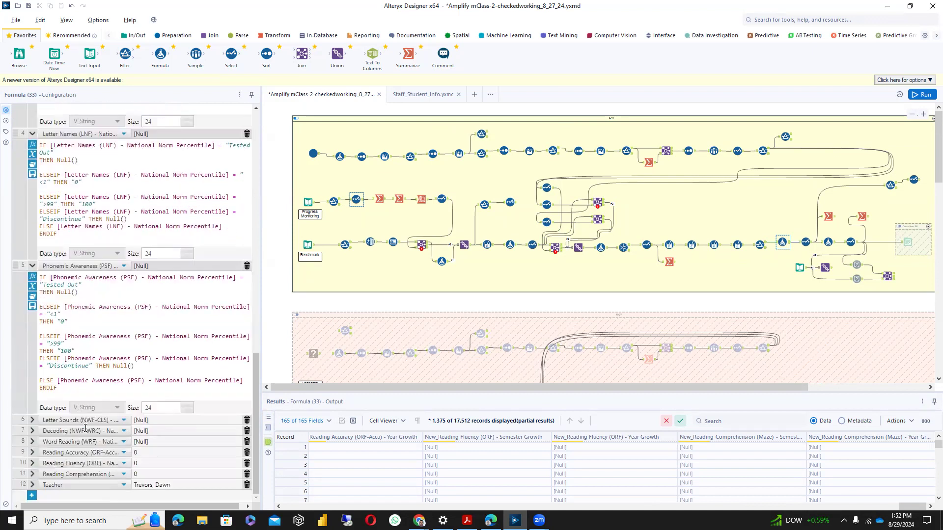
pyautogui.click(32, 419)
pyautogui.scroll(-4, 95, 422)
pyautogui.click(32, 485)
pyautogui.scroll(-2, 119, 461)
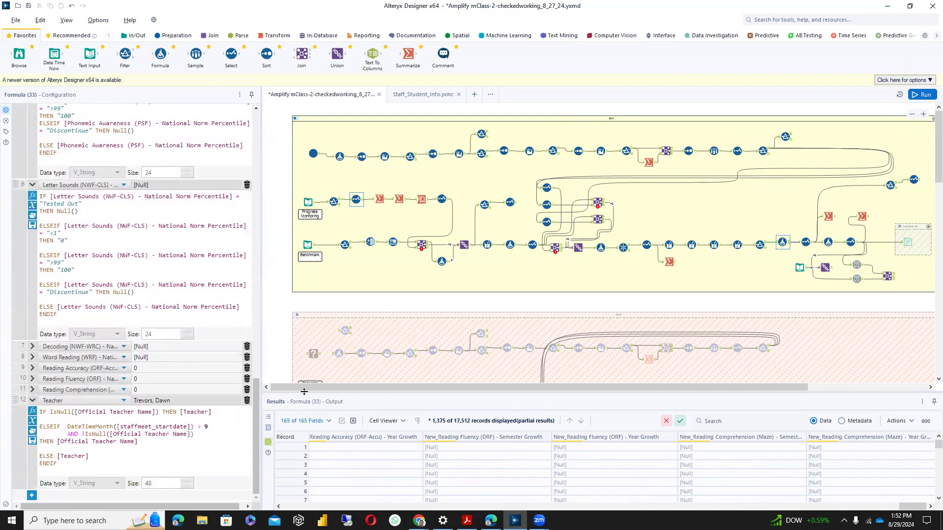
# Review the final Select tools, the Formula dividing percentiles by 100, the Azure-Central database input and its Field Info output
pyautogui.click(806, 247)
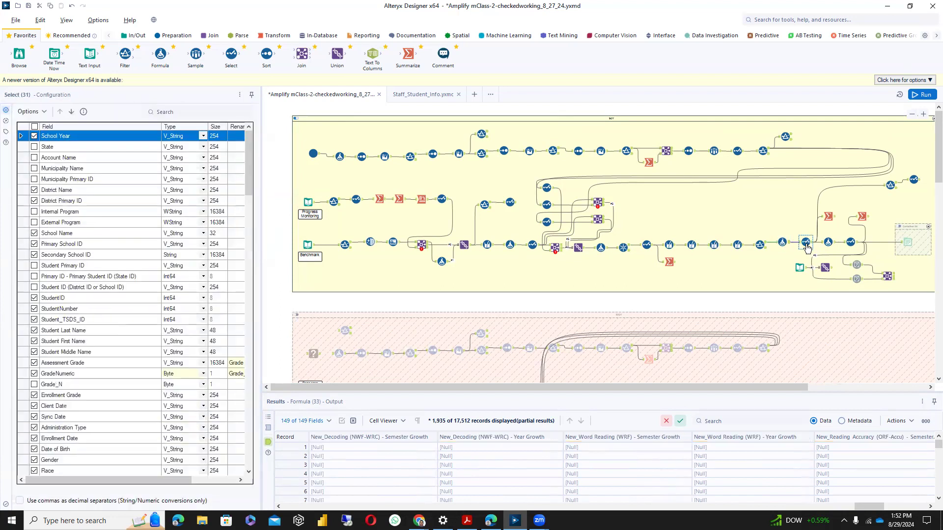
pyautogui.click(829, 244)
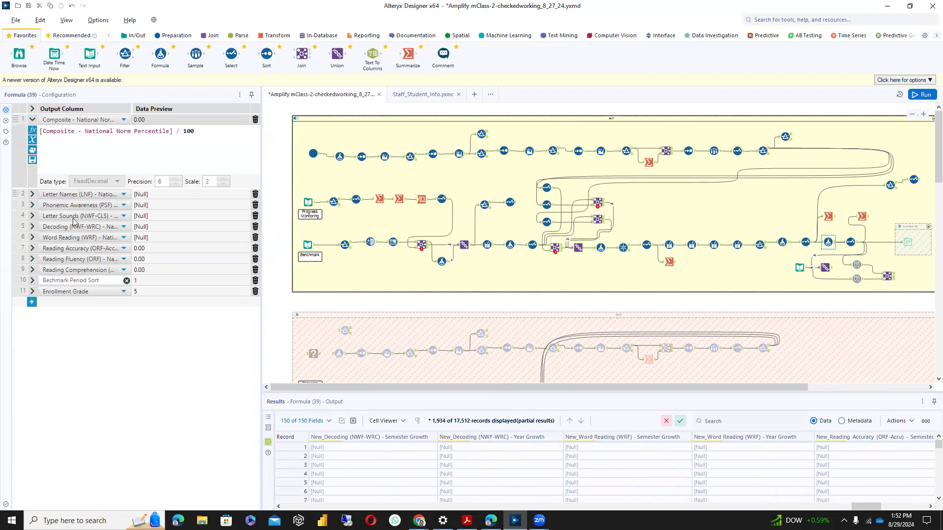
pyautogui.click(849, 241)
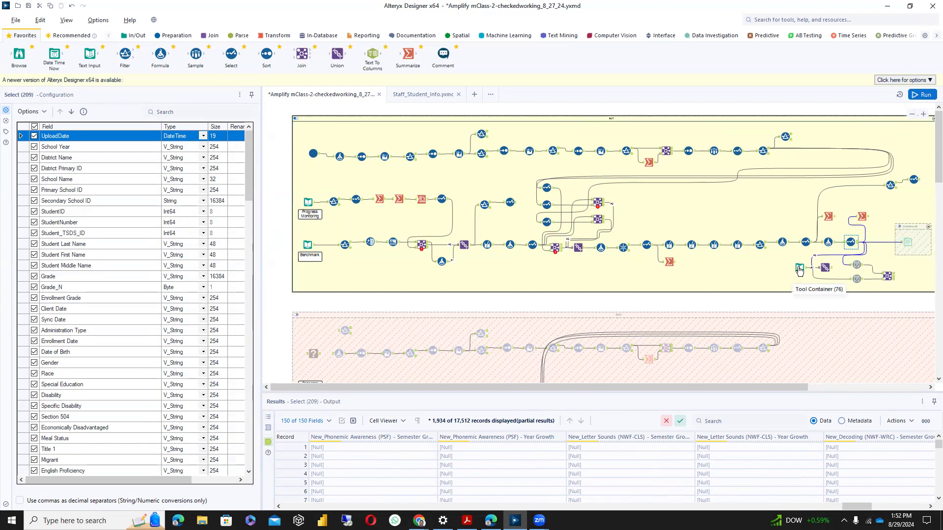
pyautogui.click(799, 268)
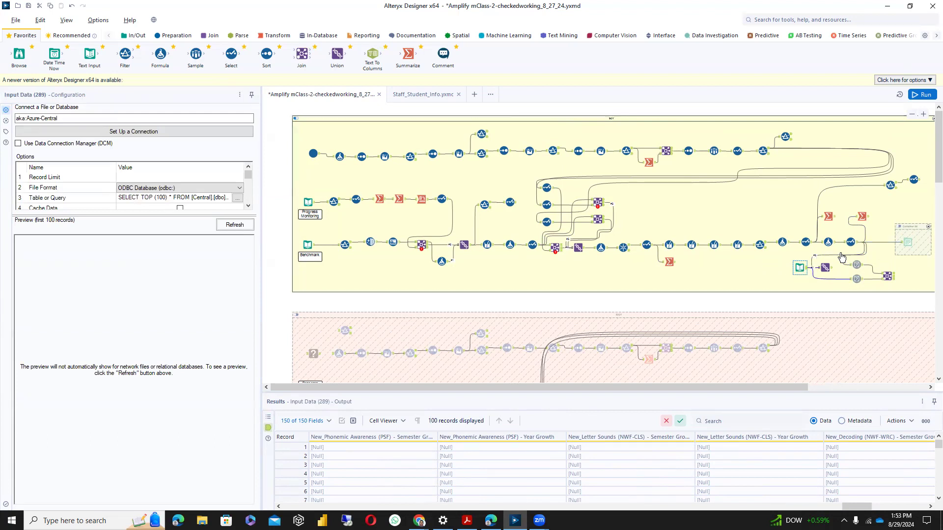
pyautogui.click(857, 280)
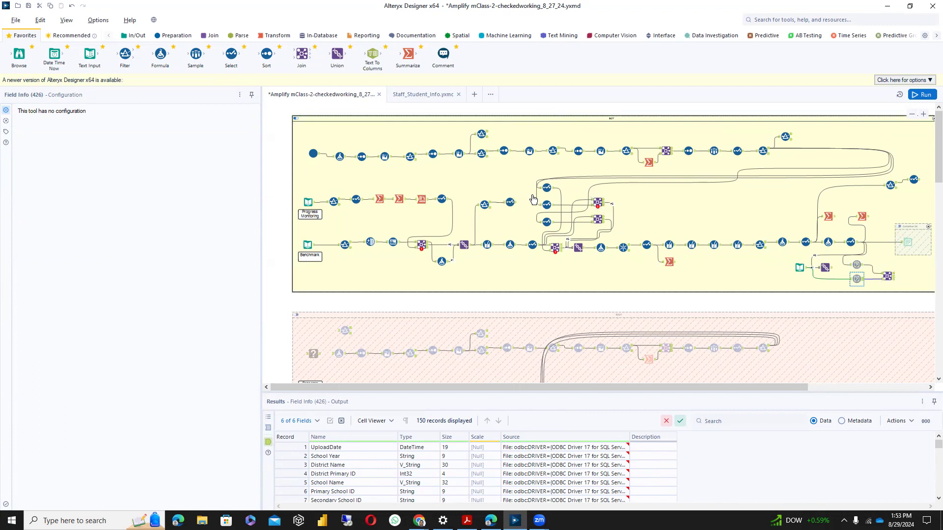
# Save the Amplify mClass workflow
pyautogui.click(17, 20)
pyautogui.click(33, 115)
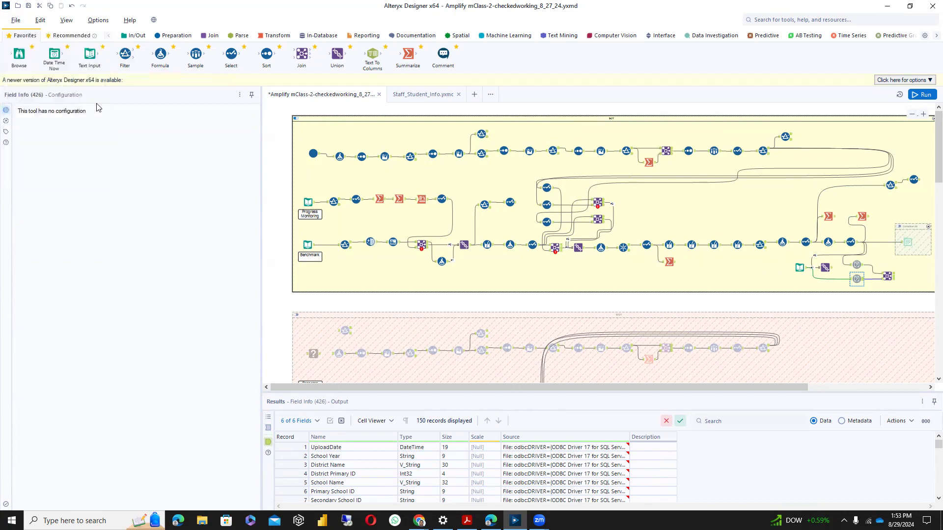